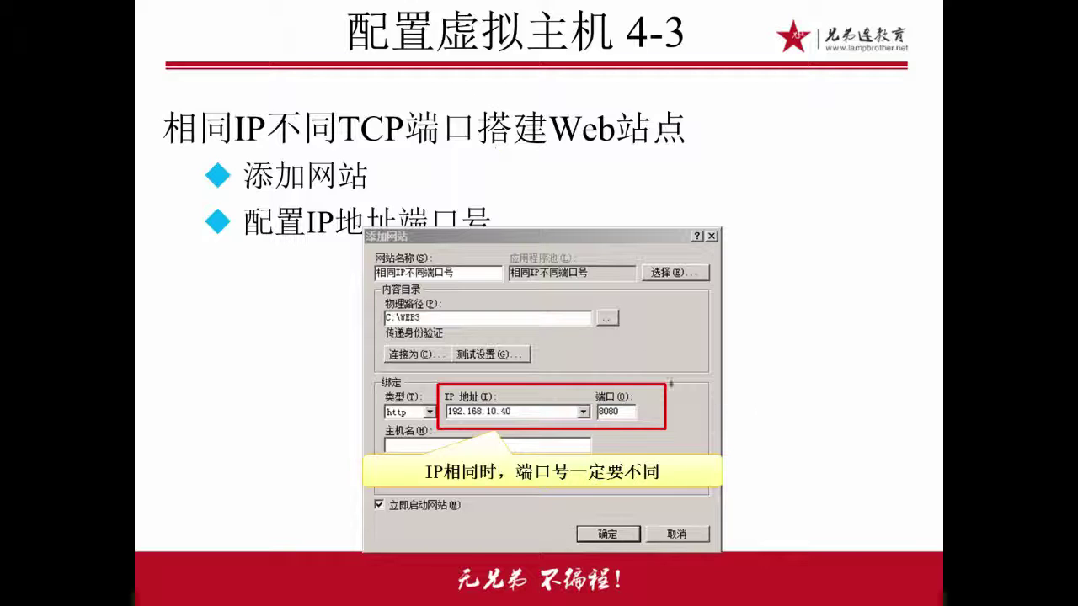
Circle port 8080 on the slide, then advance the slideshow to the 配置虚拟主机 4-4 slide
mouse_move(666, 384)
mouse_down()
mouse_move(590, 421)
mouse_move(603, 378)
mouse_up()
key(e)
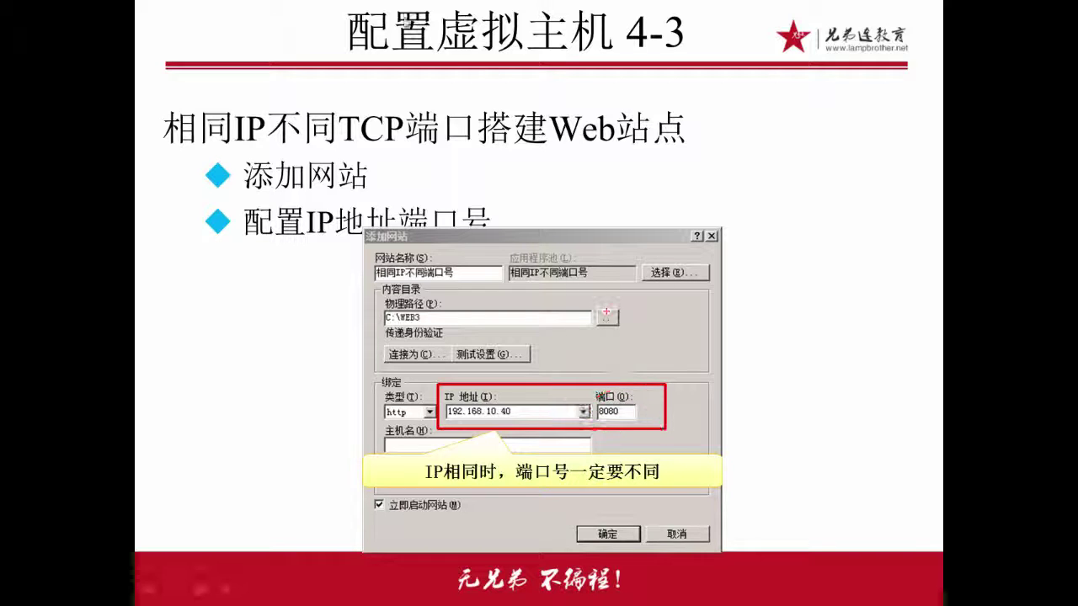
key(Right)
key(Right)
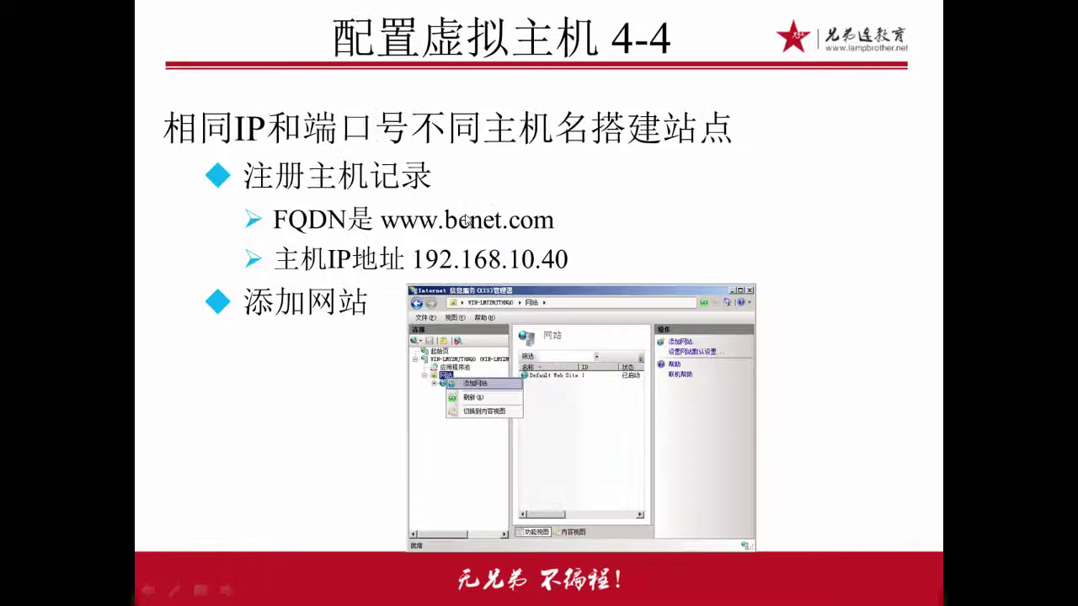
key(Right)
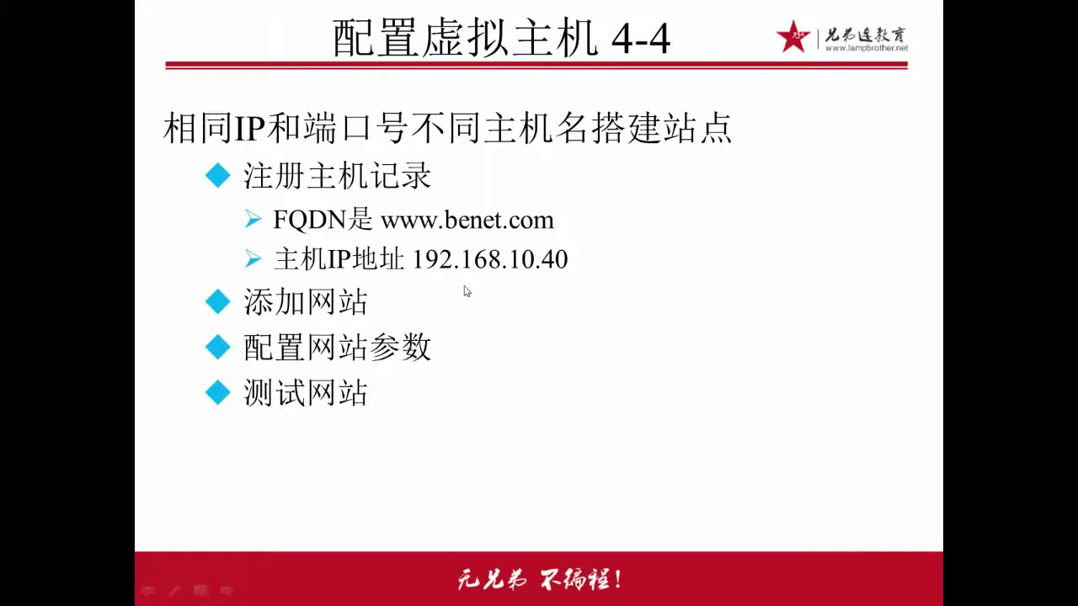
key(Left)
key(Right)
key(Right)
key(Right)
Switch to the Windows Server 2008 R2 VM, send Ctrl+Alt+Del and log in with the password
mouse_move(447, 600)
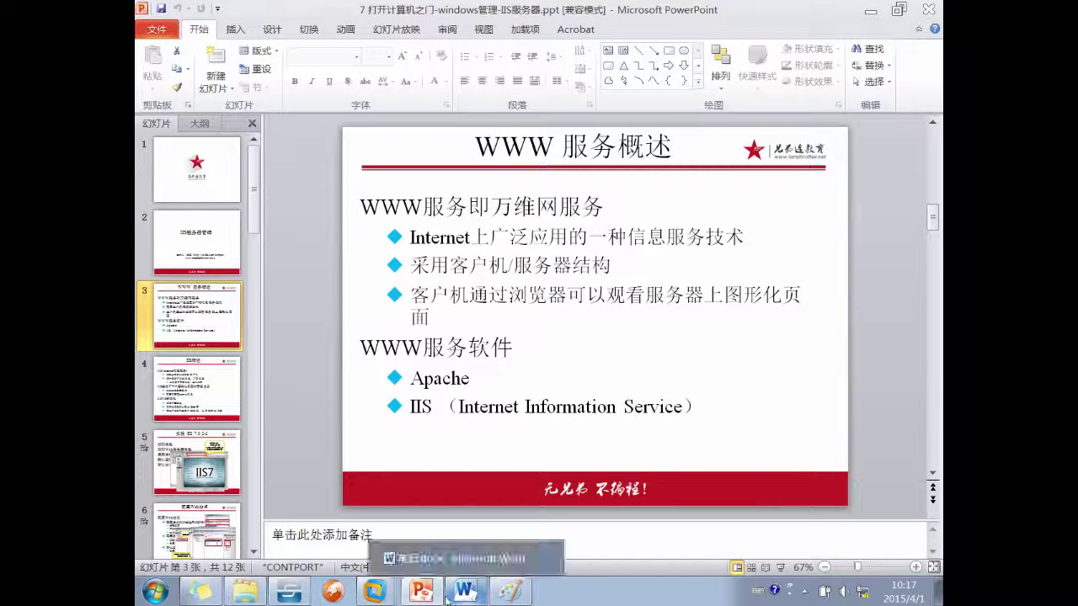
mouse_move(375, 592)
click(348, 529)
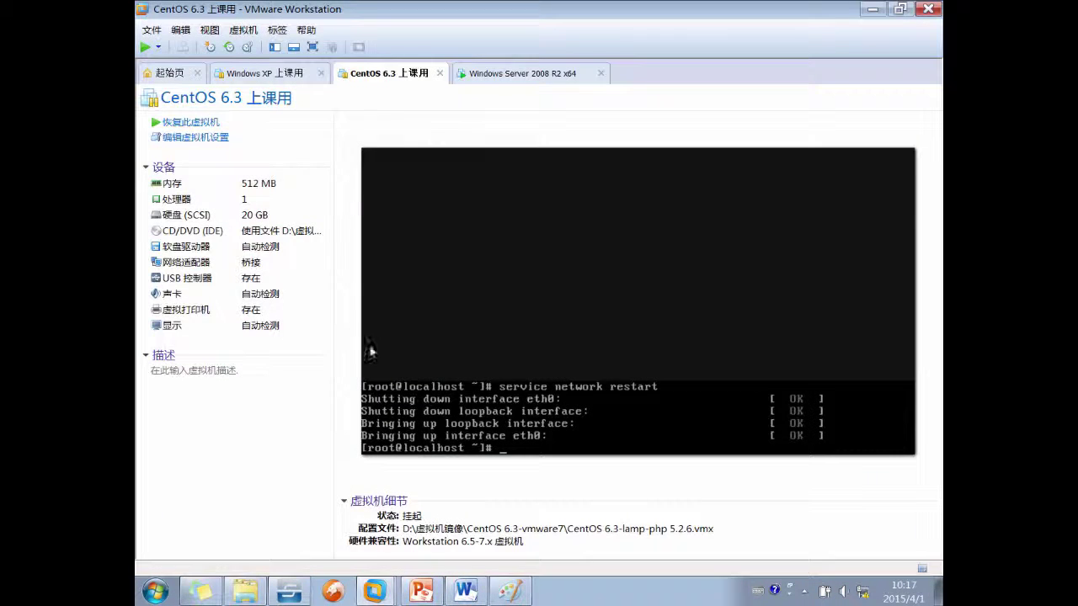
key(ctrl+Tab)
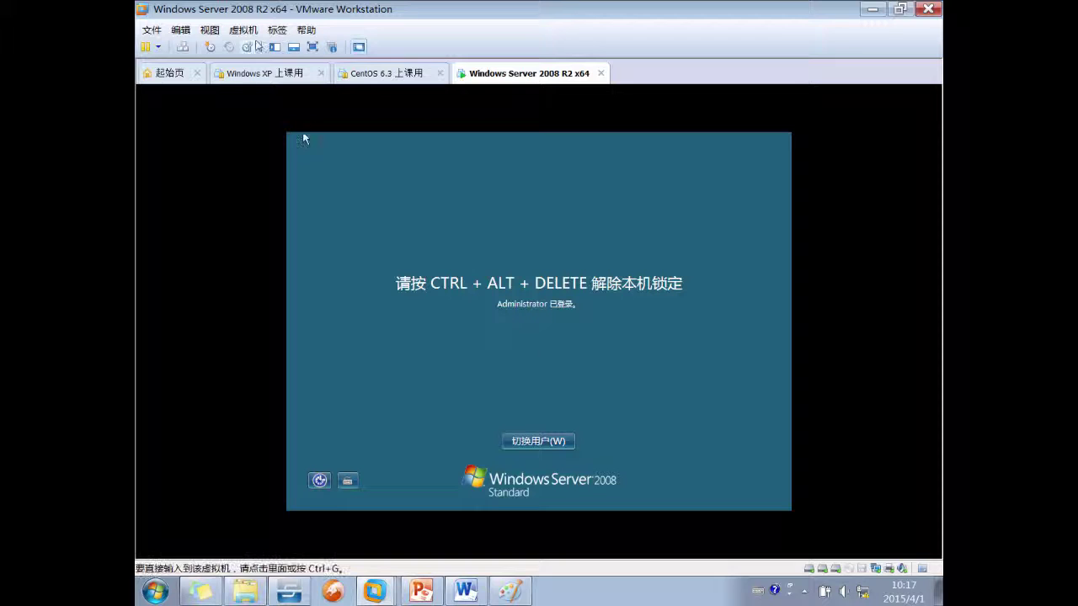
click(244, 30)
click(278, 101)
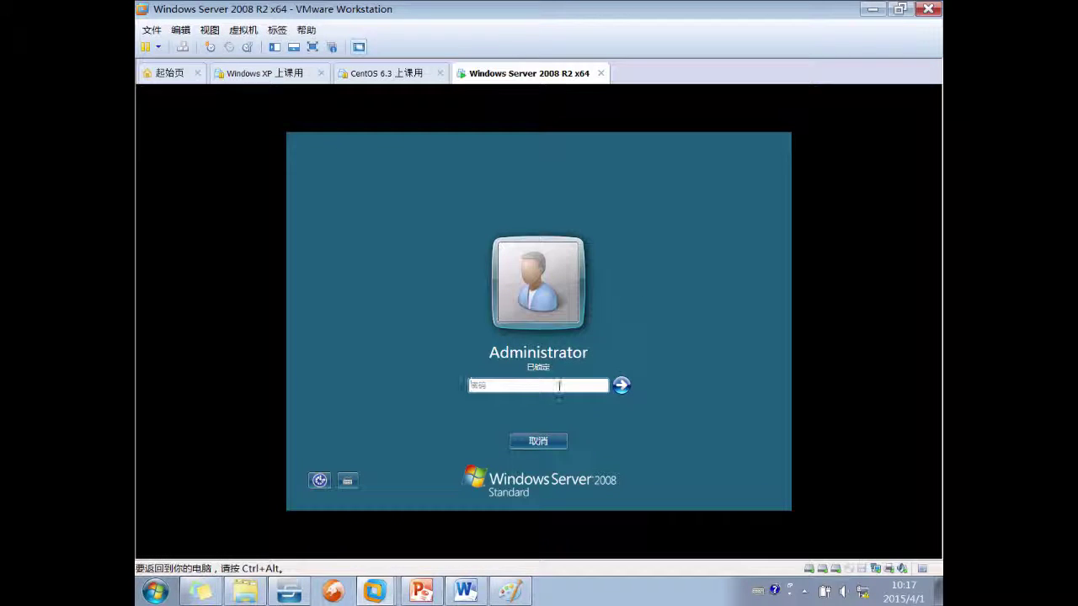
text(12)
key(Return)
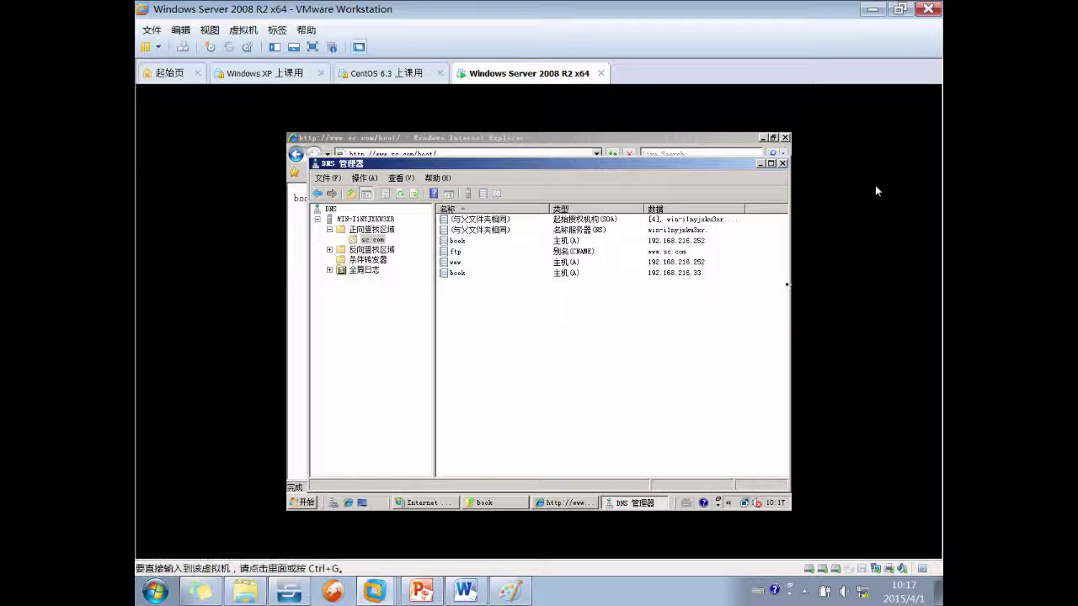
Close DNS Manager and select Default Web Site in IIS Manager
click(783, 164)
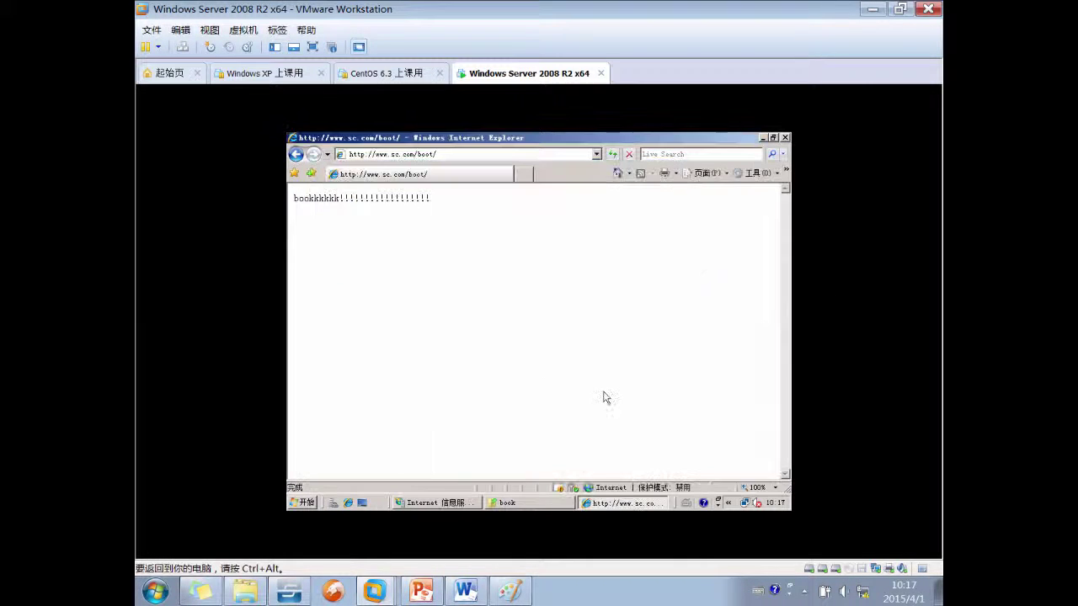
click(436, 503)
click(348, 254)
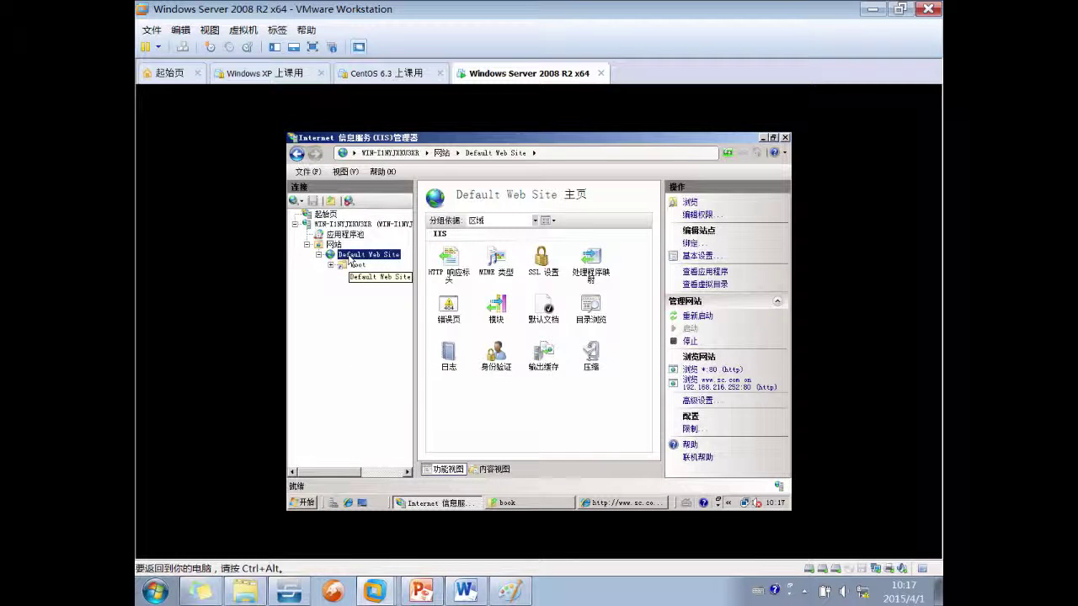
right_click(347, 255)
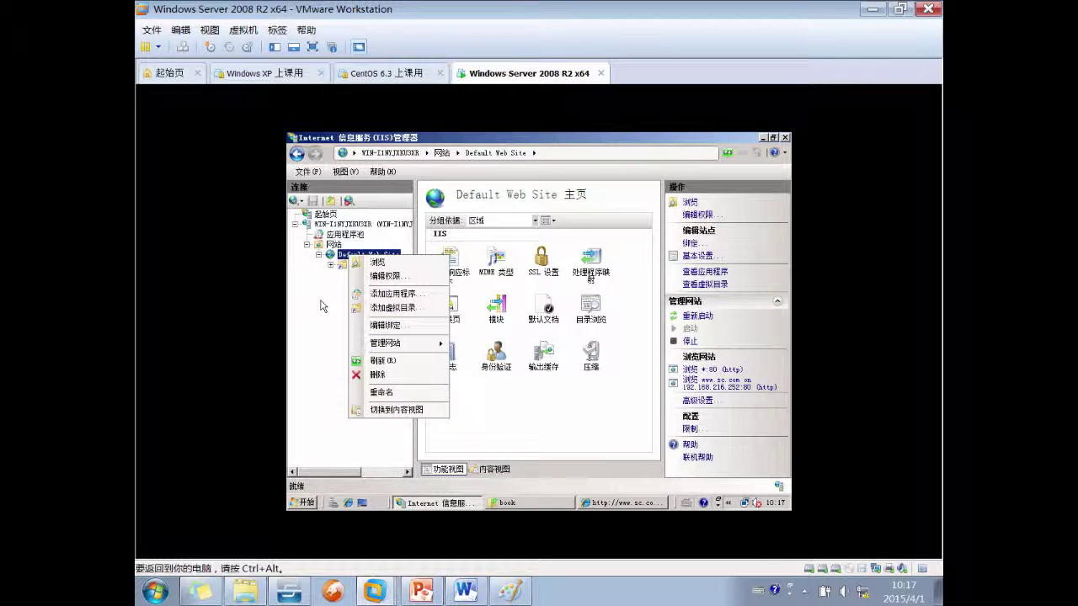
click(750, 260)
Review Default Web Site's basic and advanced settings, including physical path C:\www, without changes
click(707, 256)
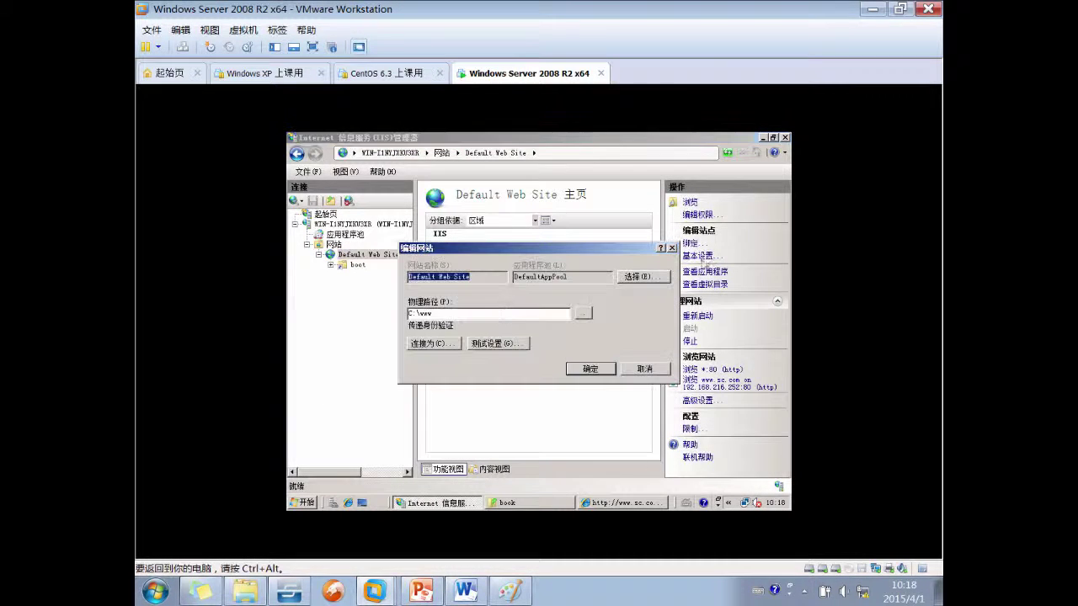
click(453, 312)
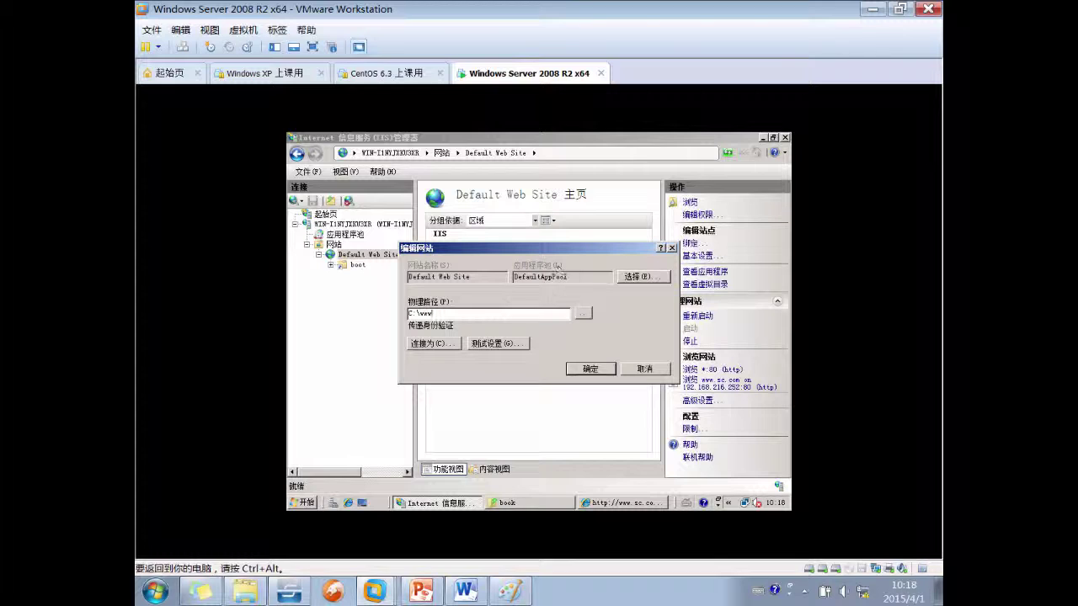
click(656, 369)
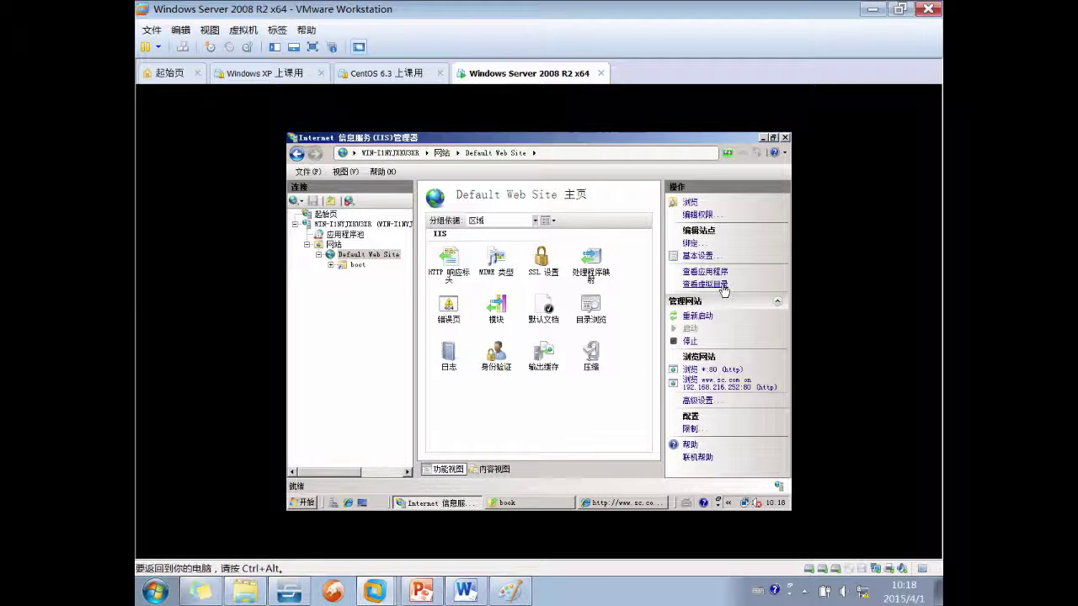
click(698, 401)
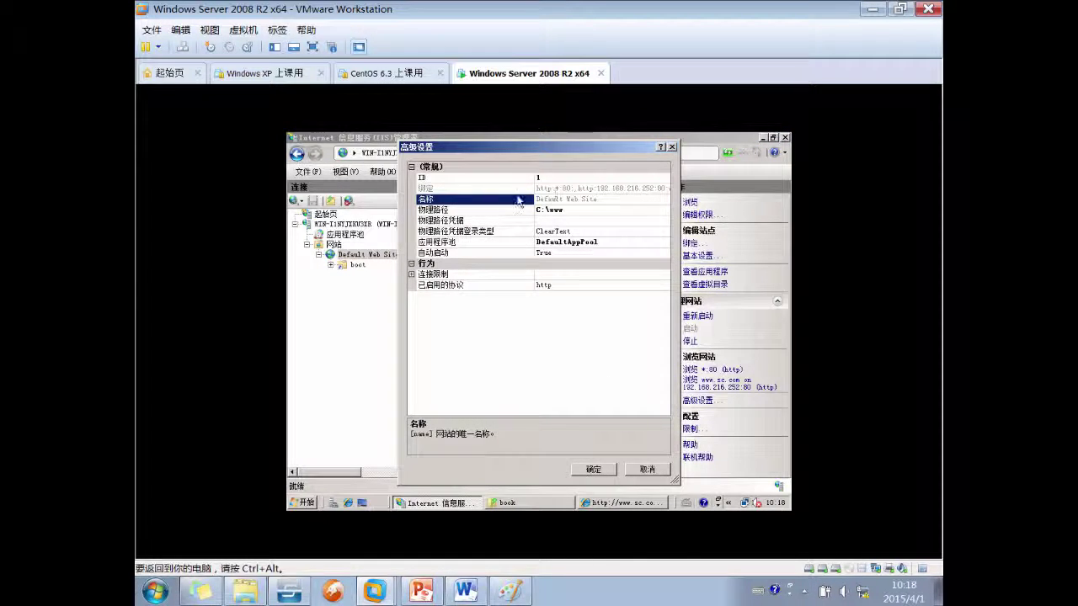
click(572, 187)
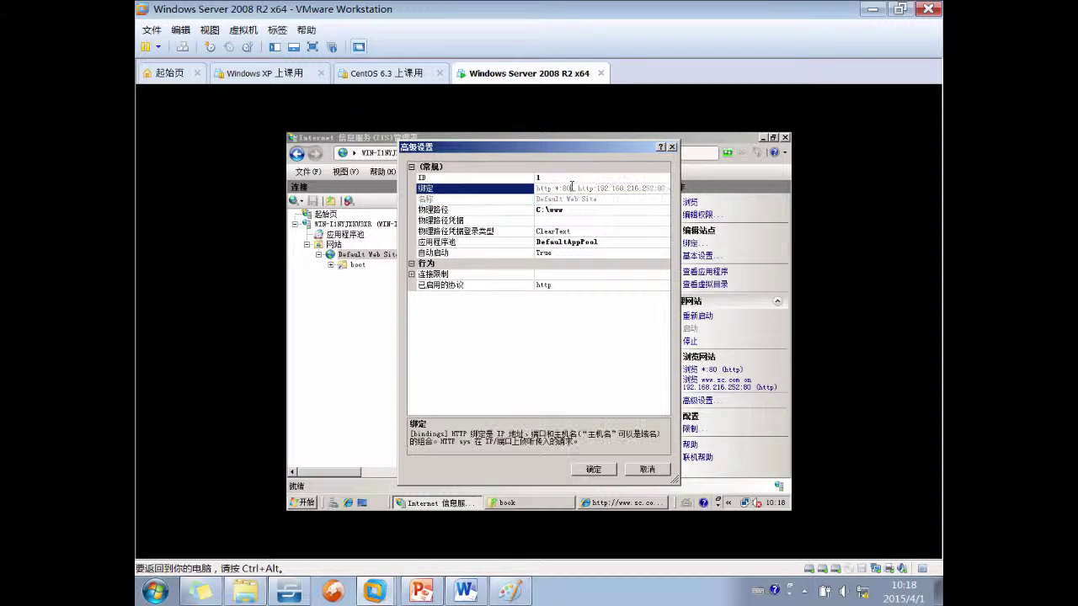
click(492, 210)
click(645, 468)
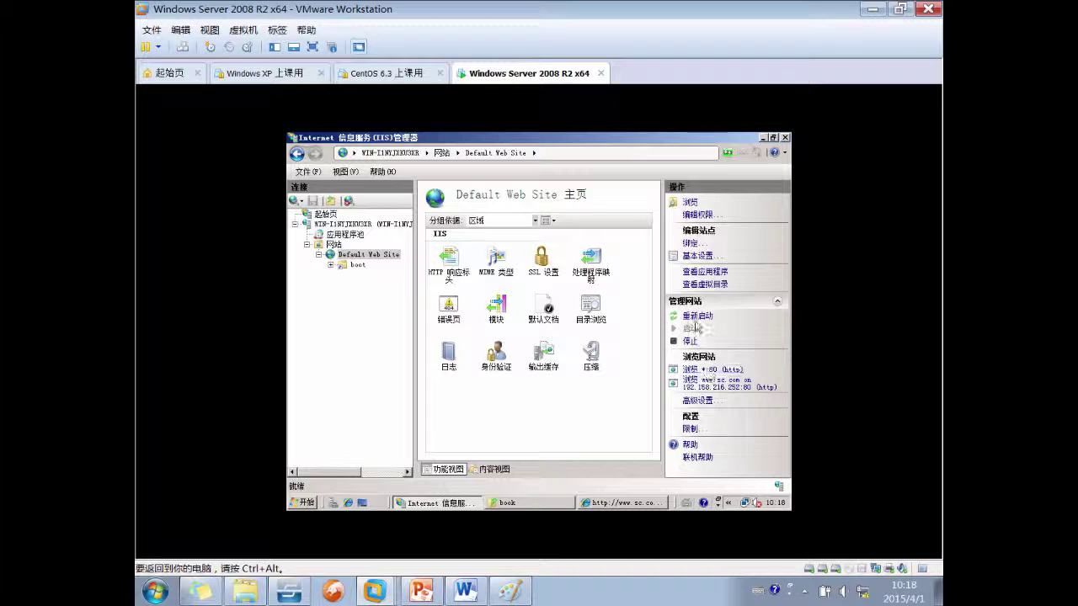
click(691, 243)
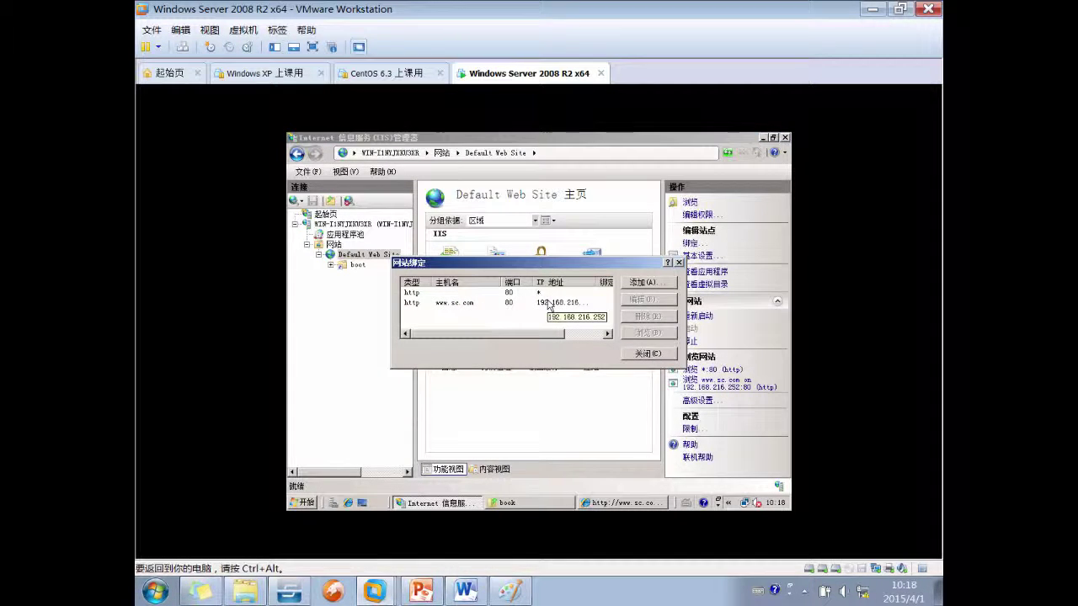
click(550, 303)
click(644, 299)
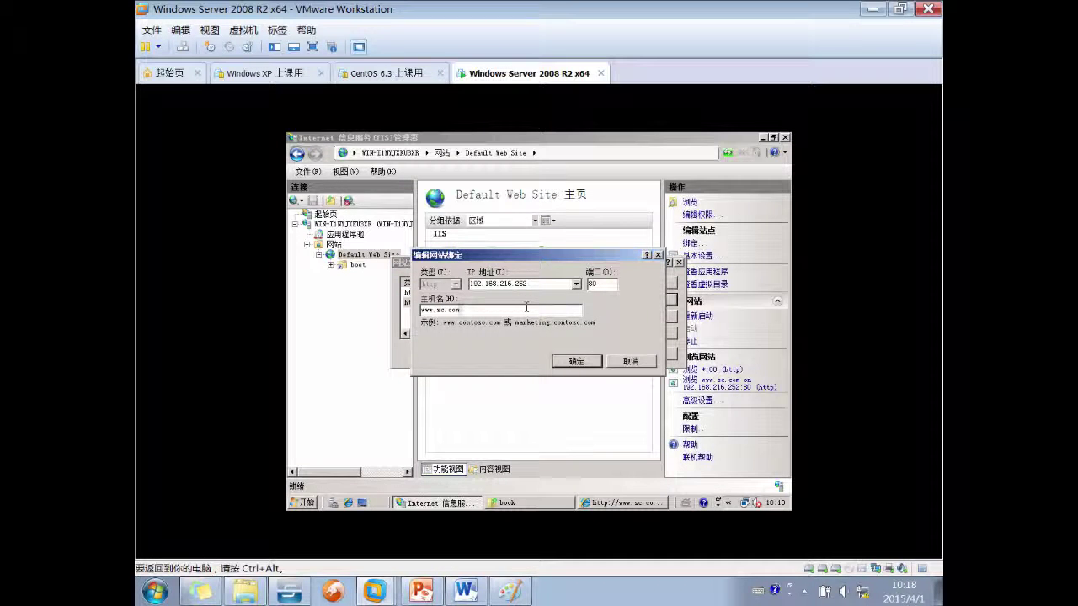
drag(526, 307, 367, 309)
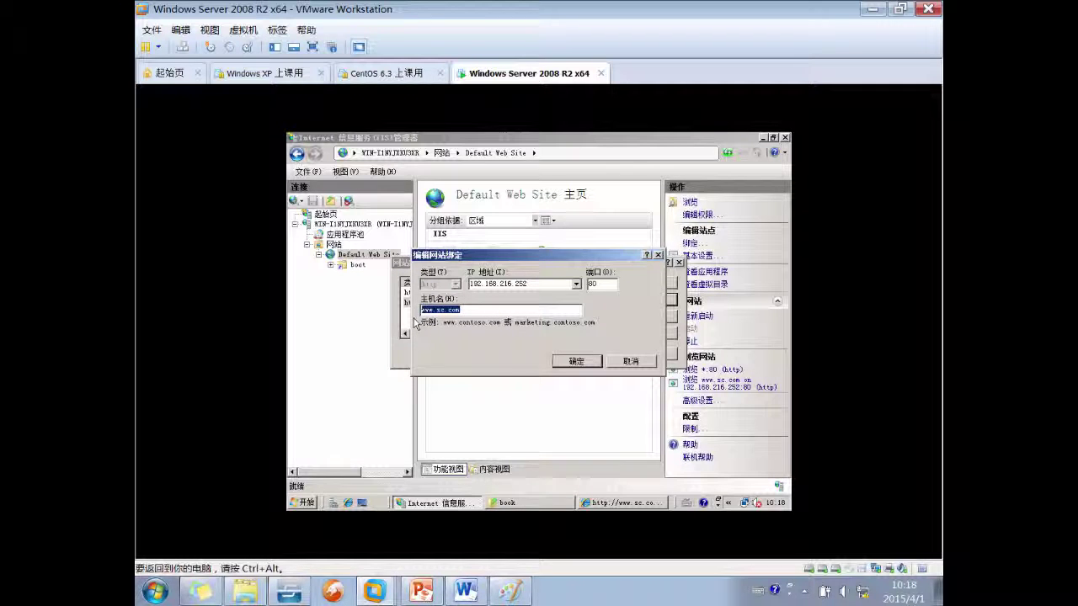
click(573, 361)
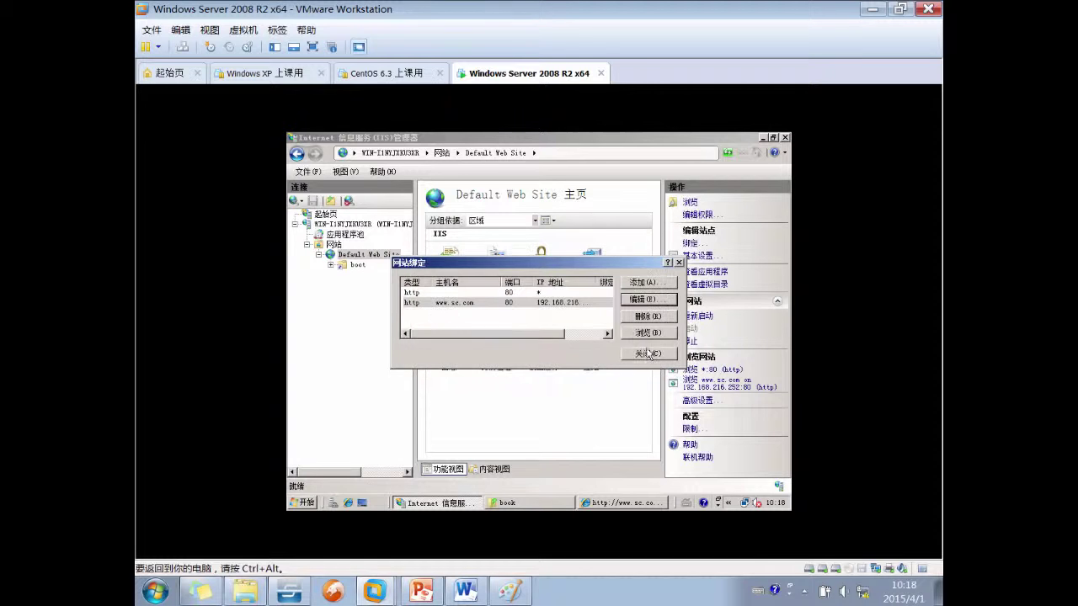
click(649, 355)
Minimize the browser and folder, launch DNS Manager and review the sc.com zone records
click(594, 503)
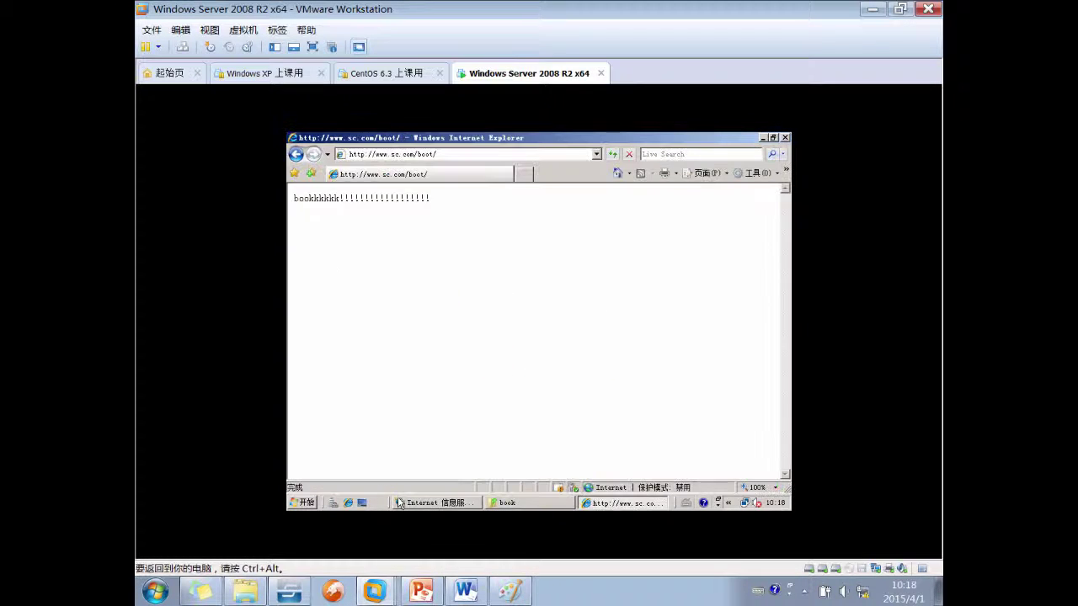
click(594, 503)
click(511, 503)
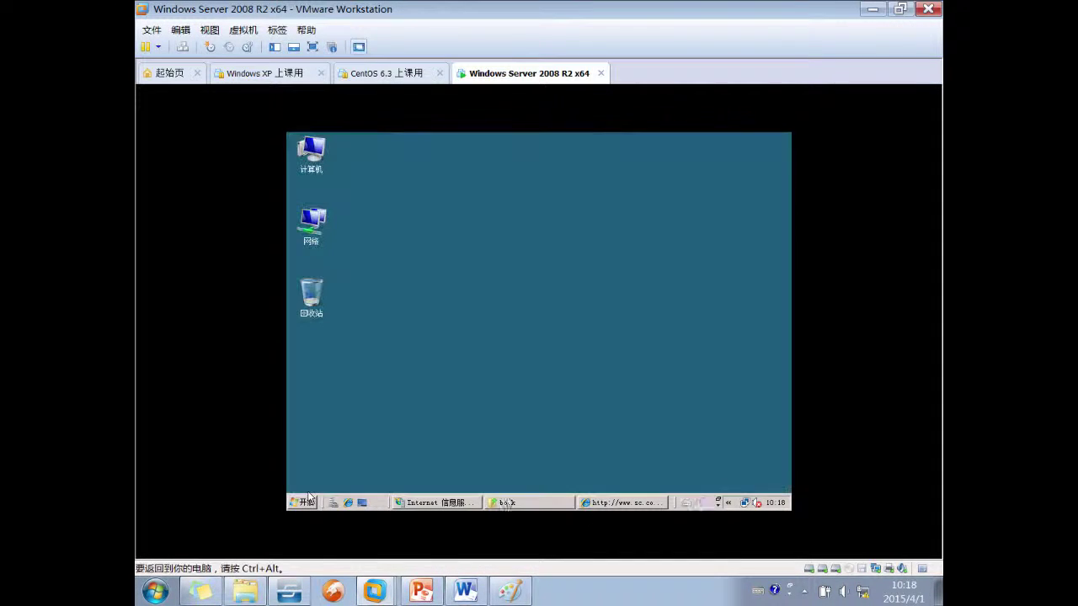
click(301, 503)
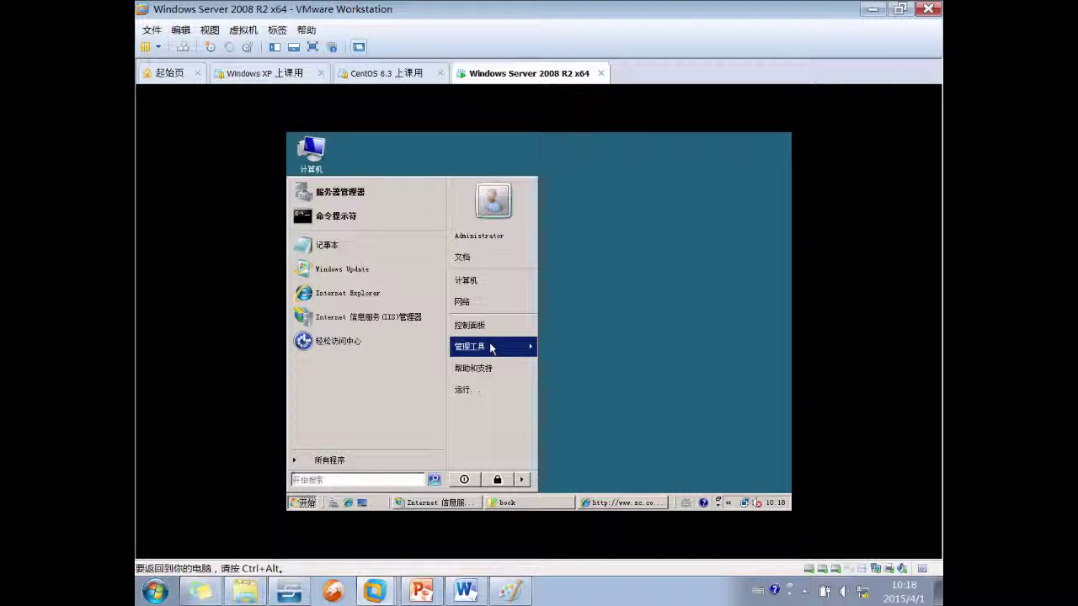
mouse_move(518, 345)
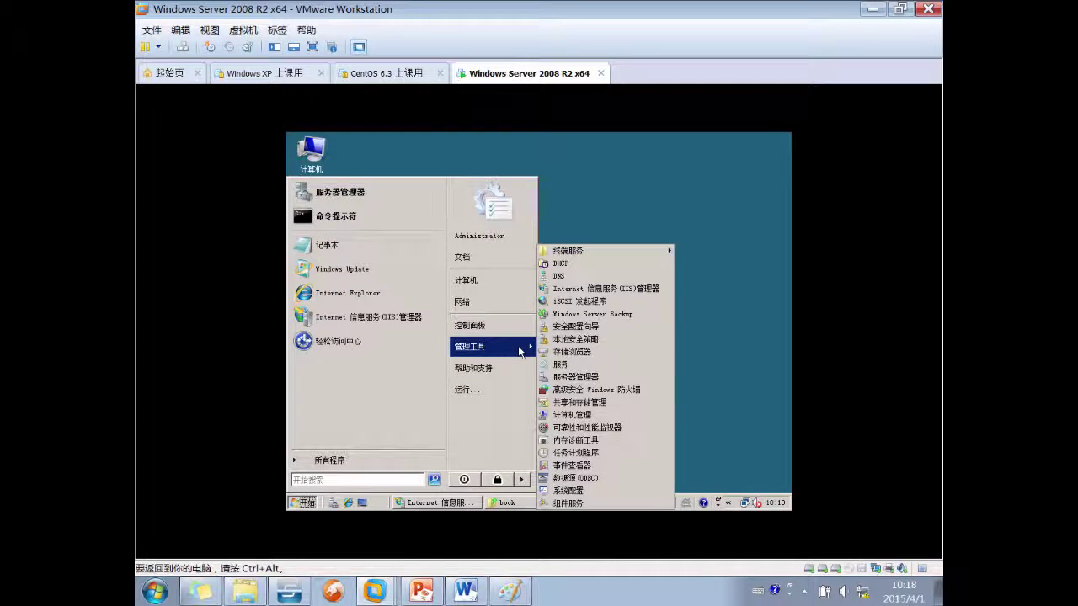
click(602, 277)
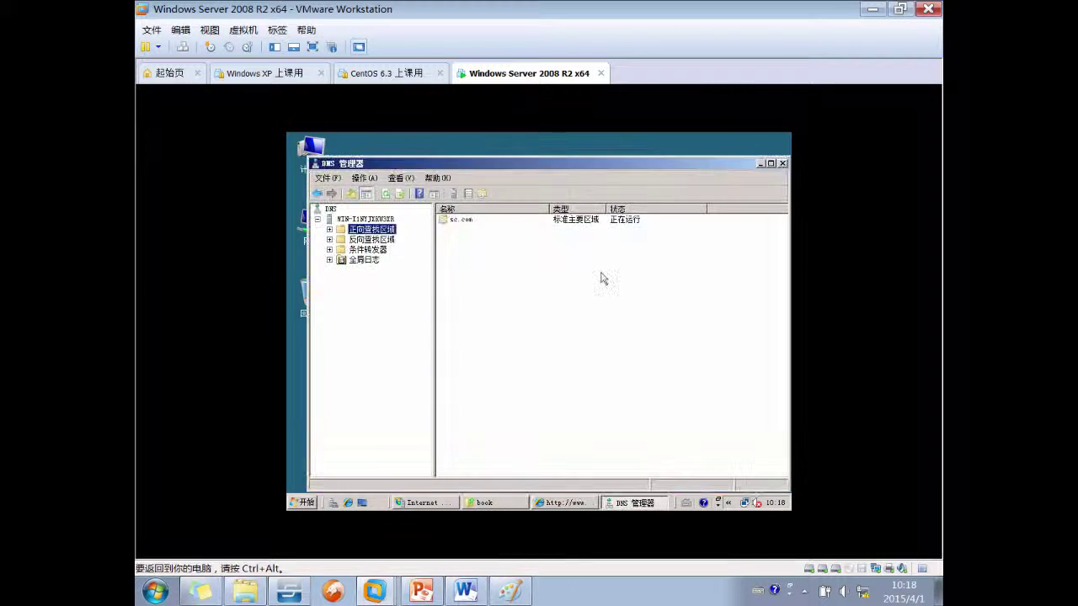
double_click(376, 230)
click(375, 240)
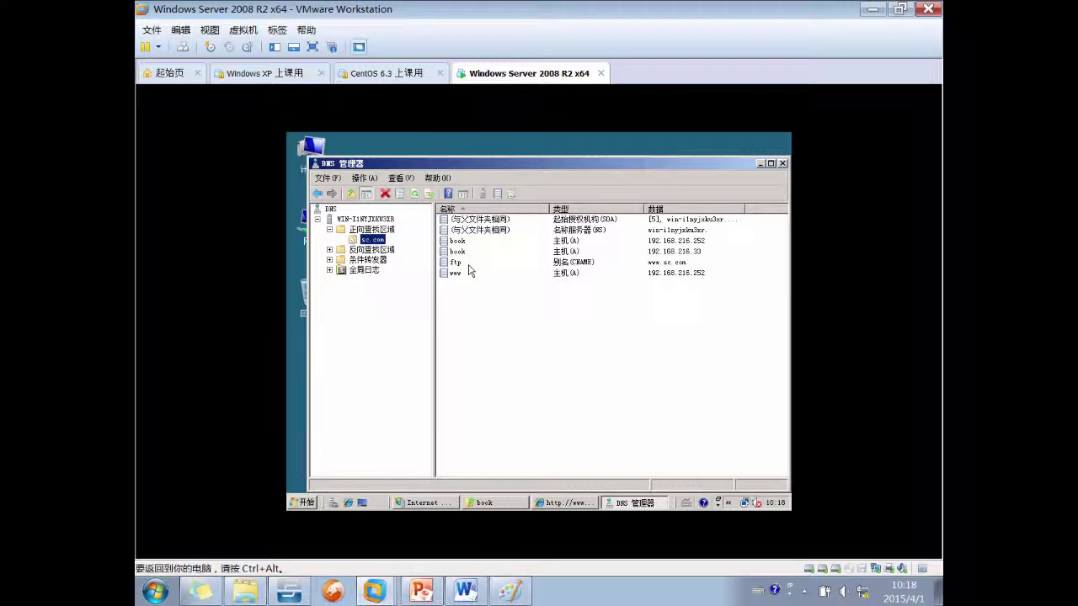
click(392, 231)
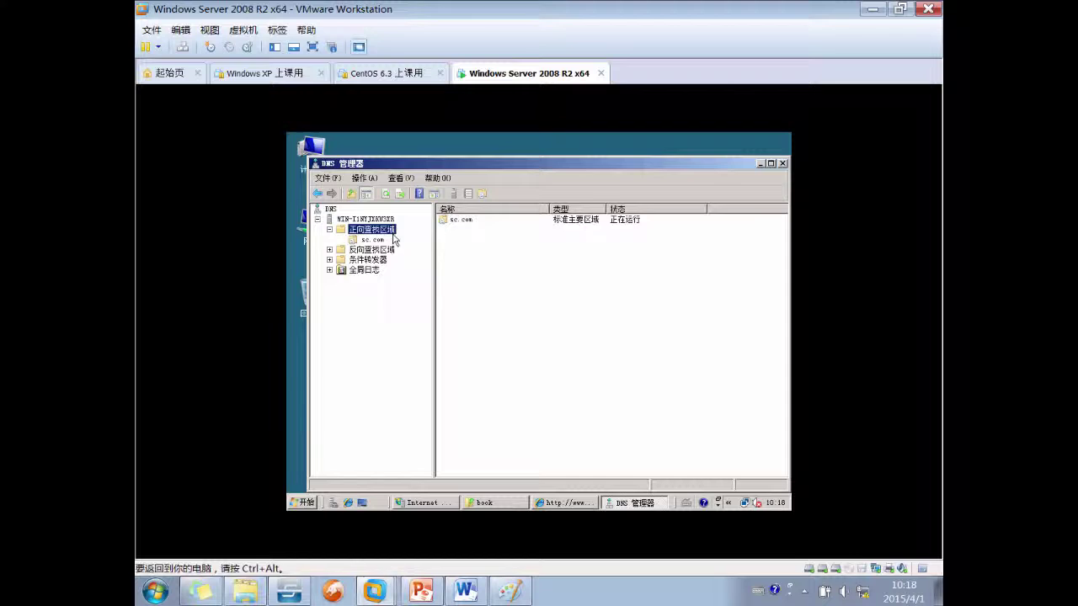
Create a new forward lookup zone abc.com with dynamic updates off
right_click(479, 253)
click(530, 261)
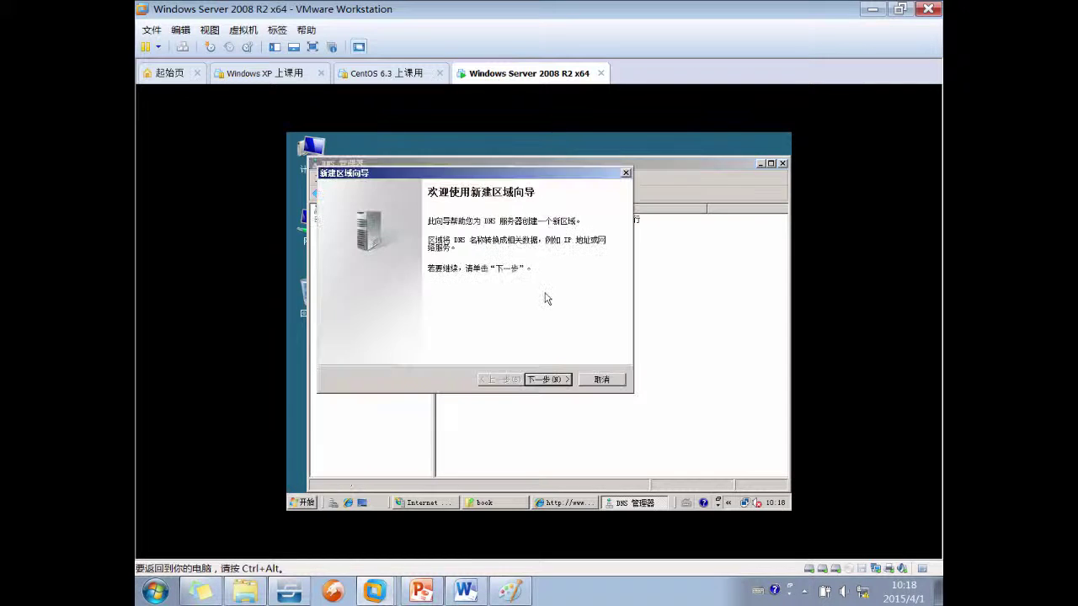
click(548, 379)
key(Return)
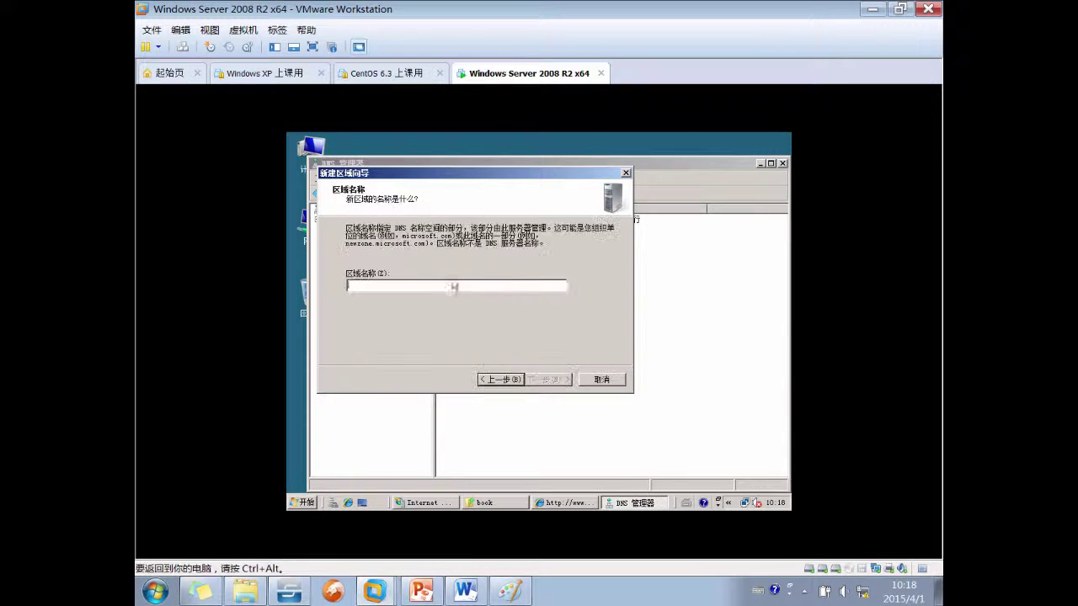
text(abc.cn)
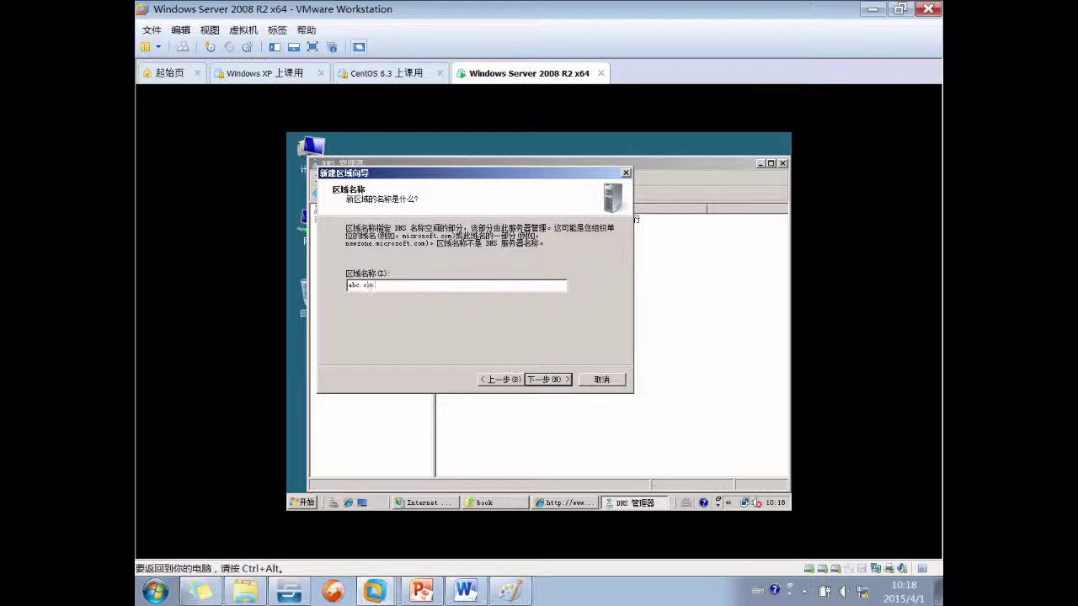
click(552, 378)
click(563, 380)
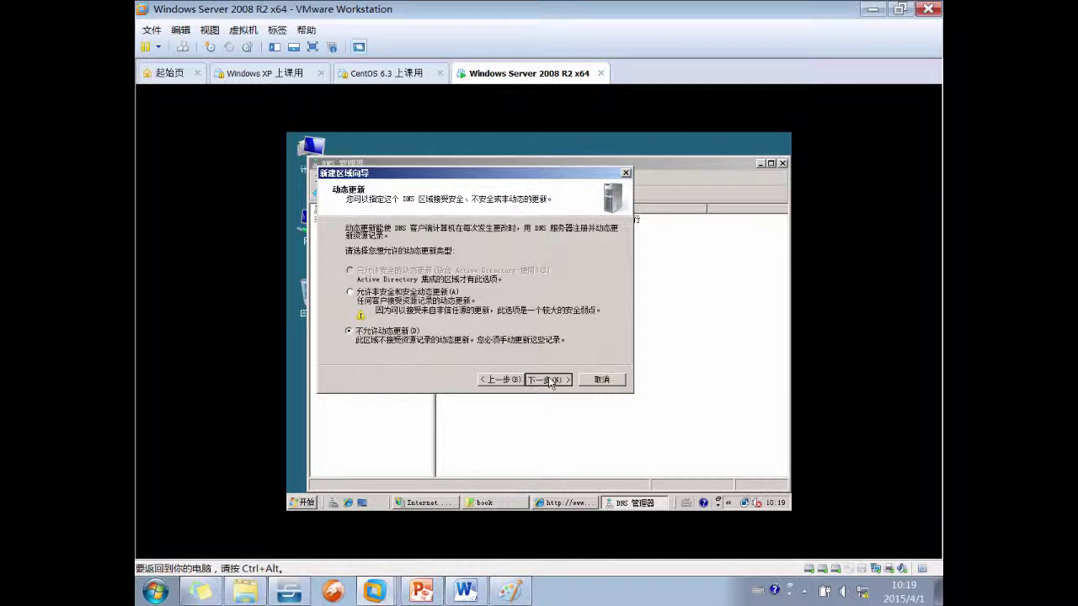
click(556, 380)
click(547, 378)
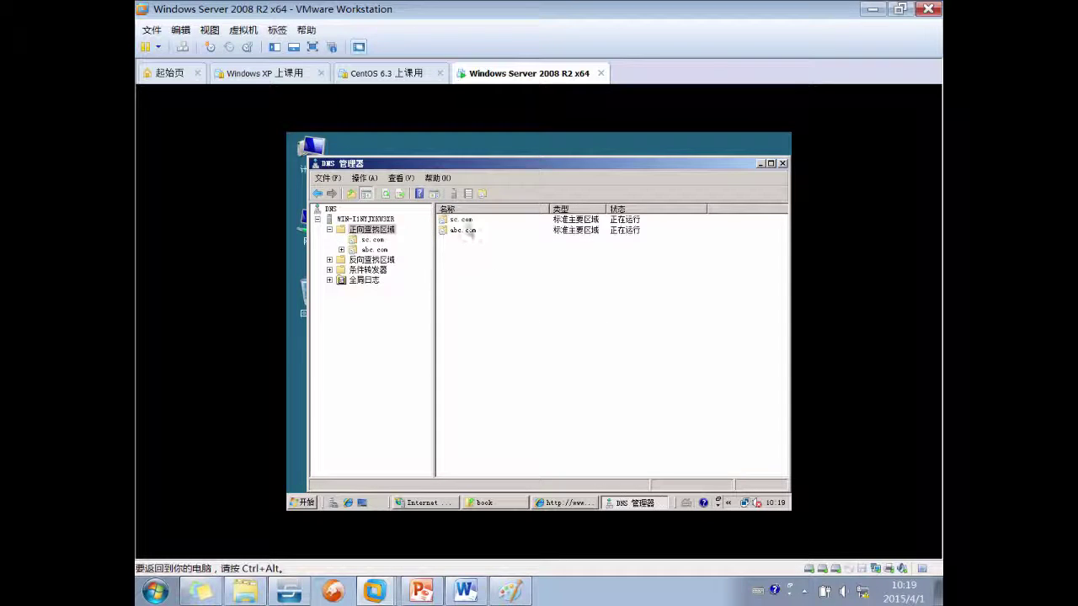
Add host record www pointing to 192.168.216.252 in abc.com, then minimize DNS Manager
double_click(462, 230)
right_click(487, 273)
click(542, 305)
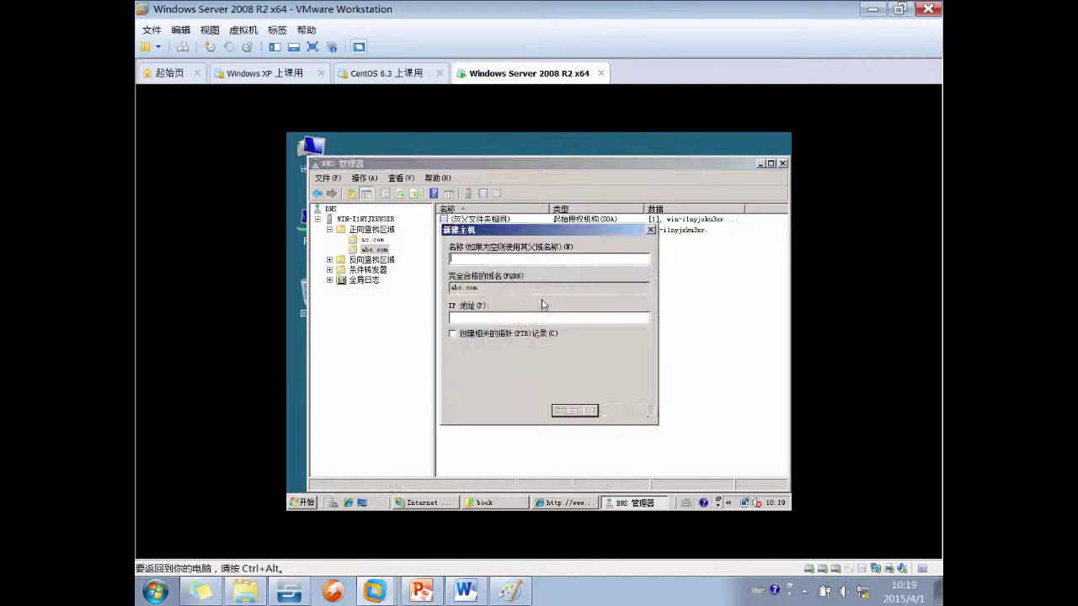
text(www)
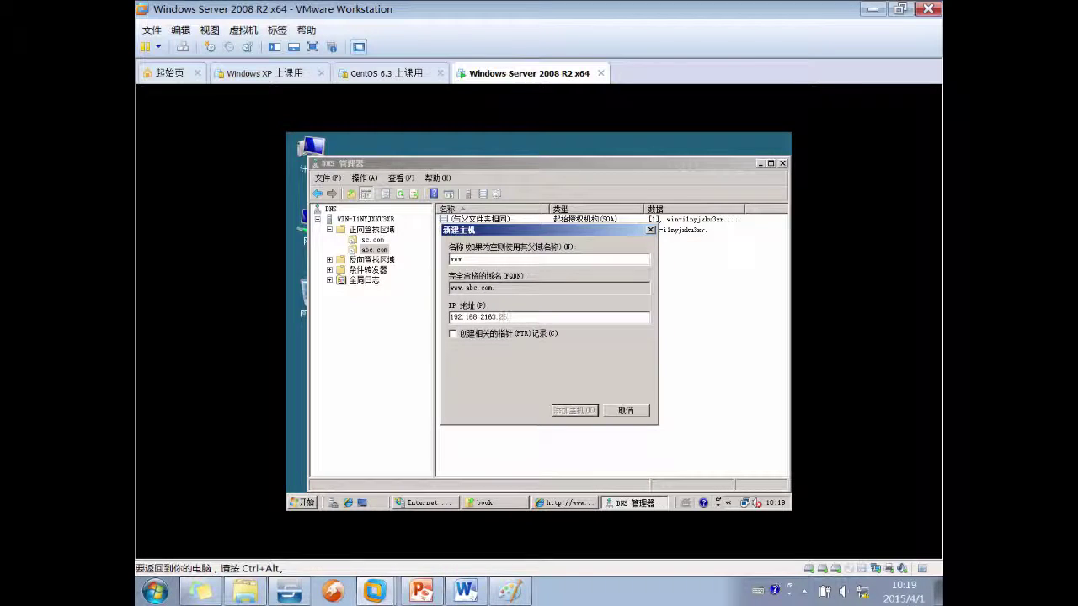
text(192.168.216.252)
click(576, 410)
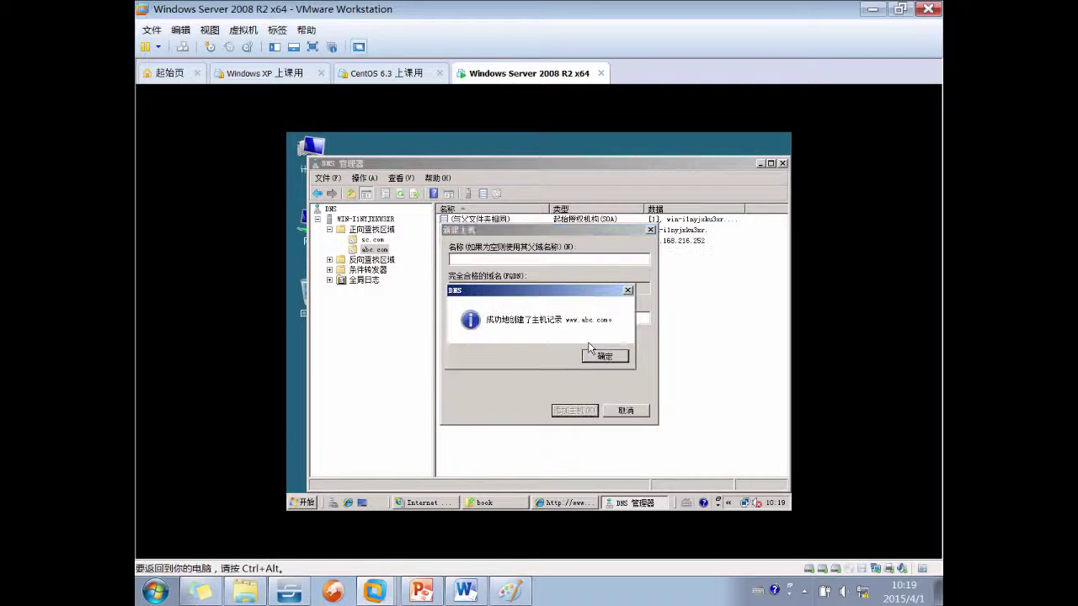
click(602, 358)
click(626, 411)
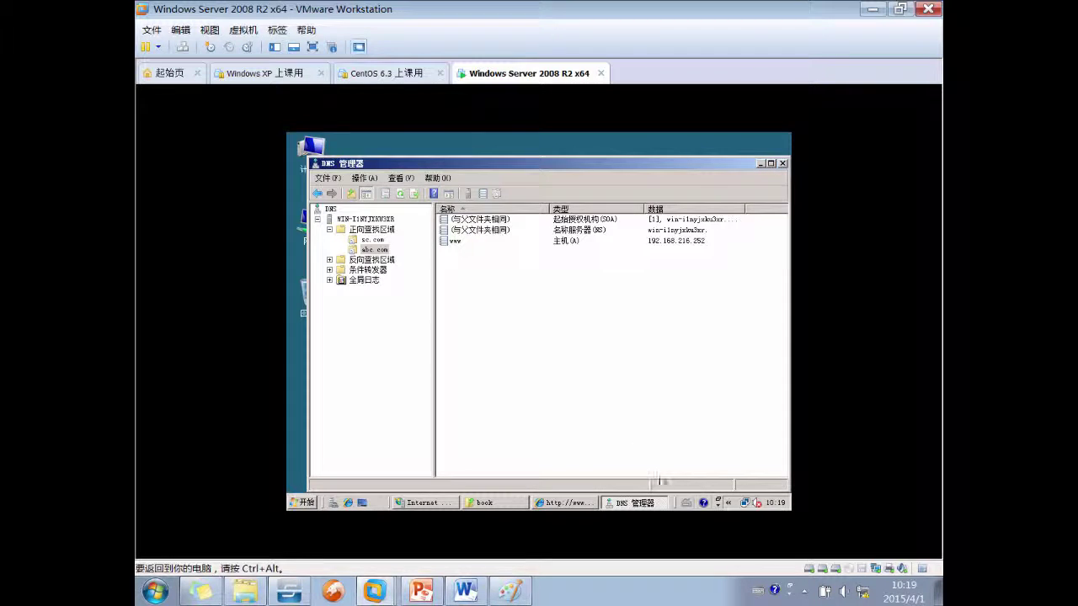
click(627, 502)
Start a new website in IIS Manager named abc
click(426, 503)
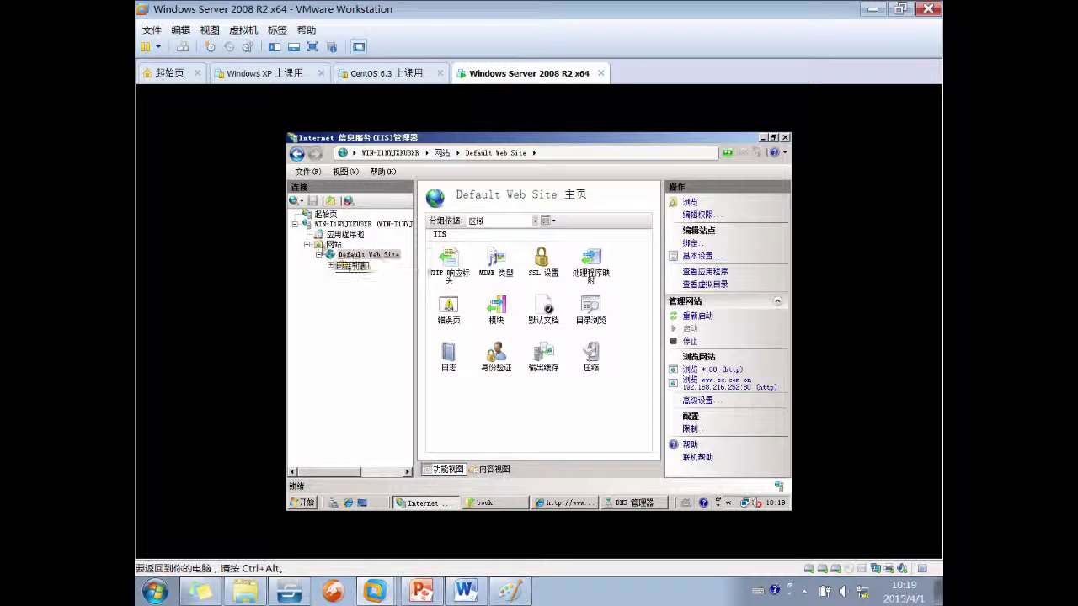
right_click(335, 244)
click(361, 257)
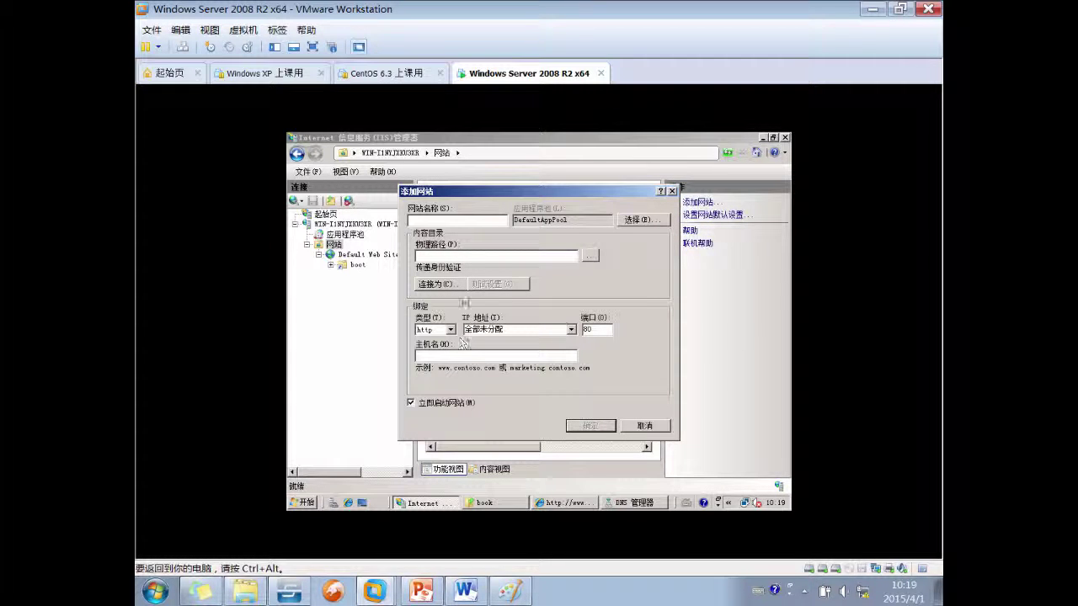
click(462, 221)
text(abc)
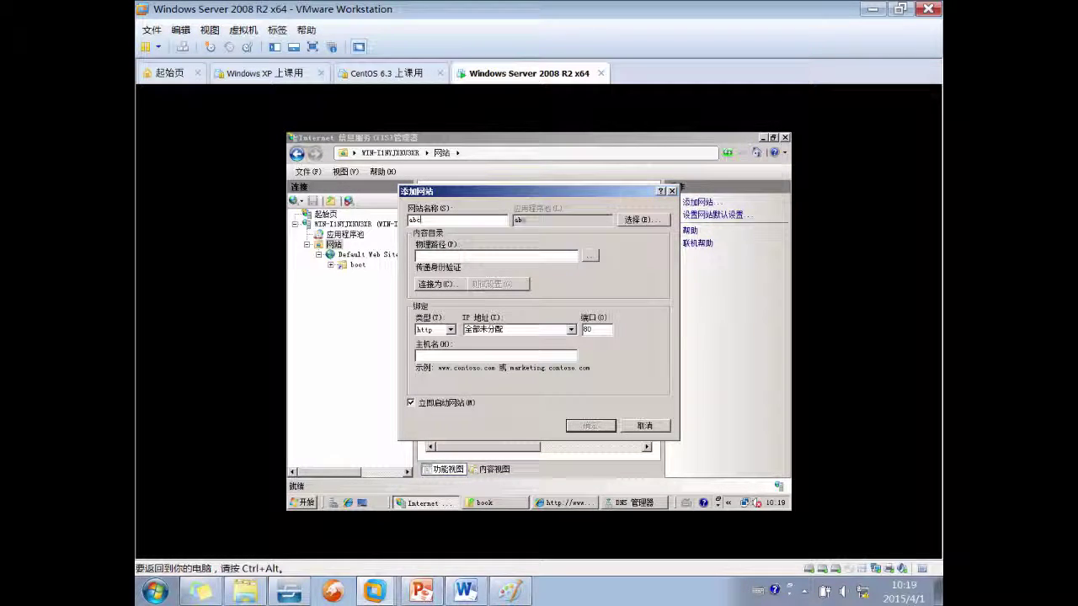
Create folder D:\abc and set it as the site's physical path
click(590, 255)
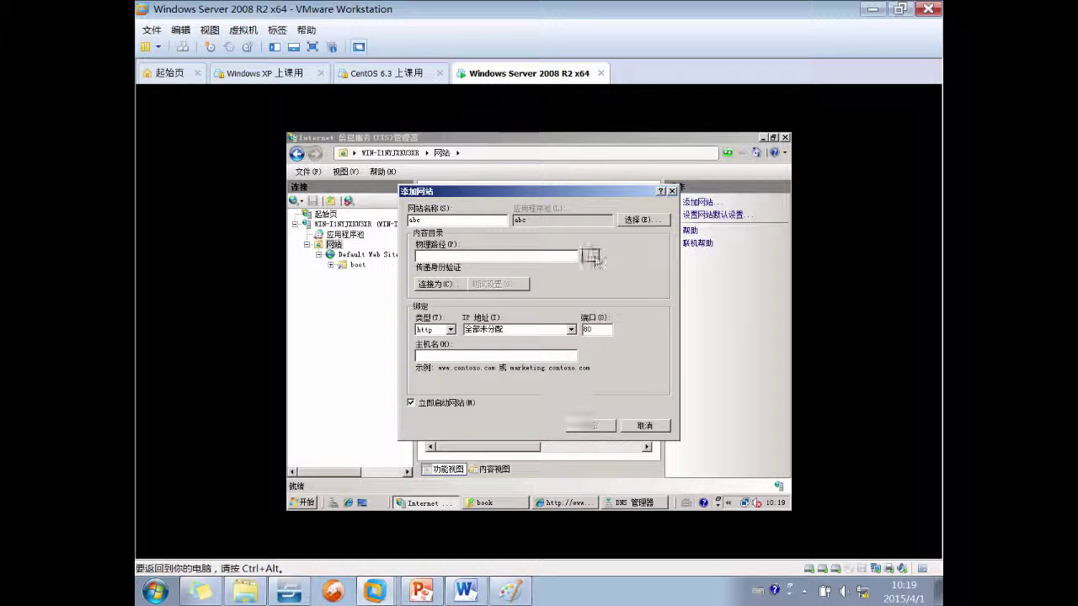
click(501, 337)
click(489, 394)
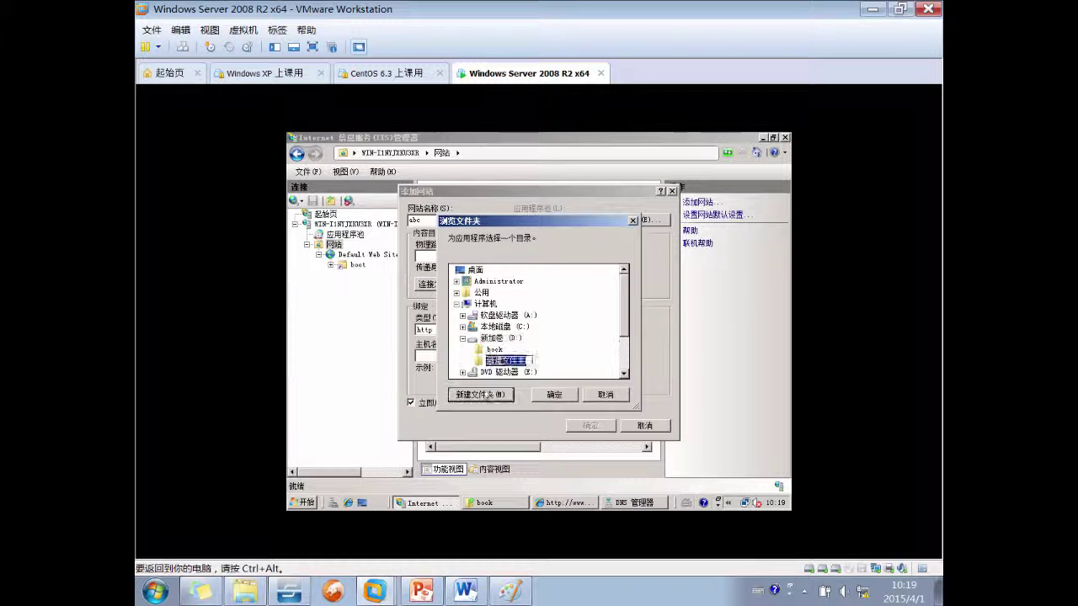
text(abc)
key(Return)
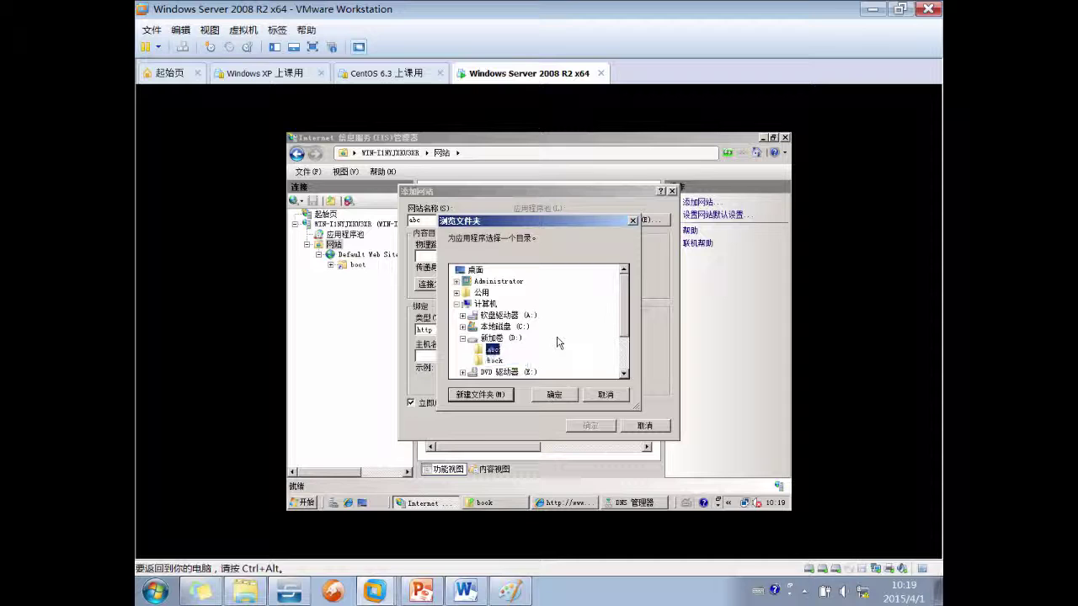
click(554, 394)
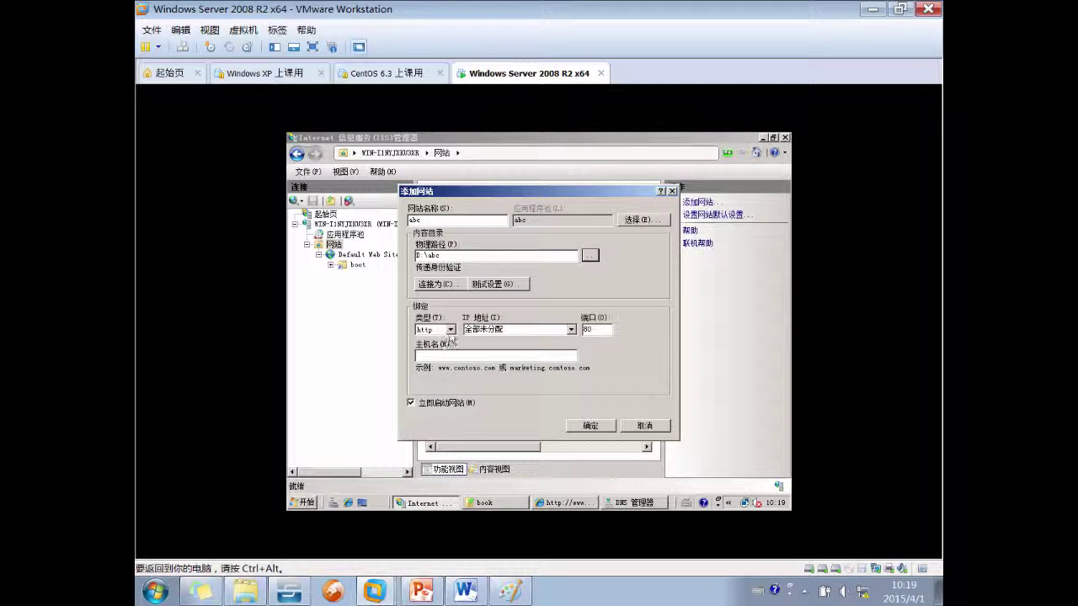
click(514, 329)
click(570, 329)
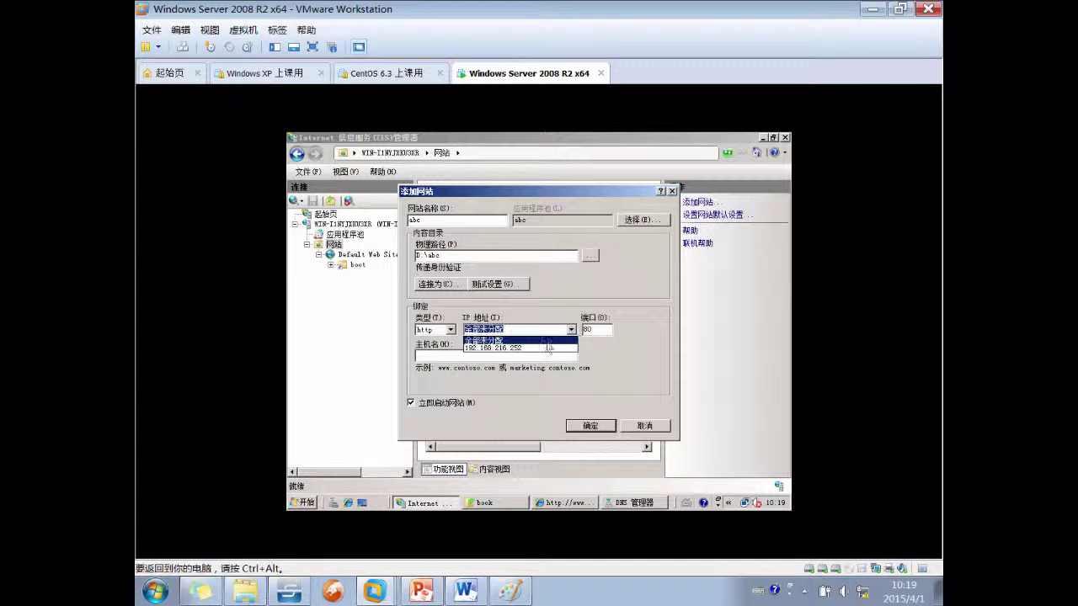
click(540, 348)
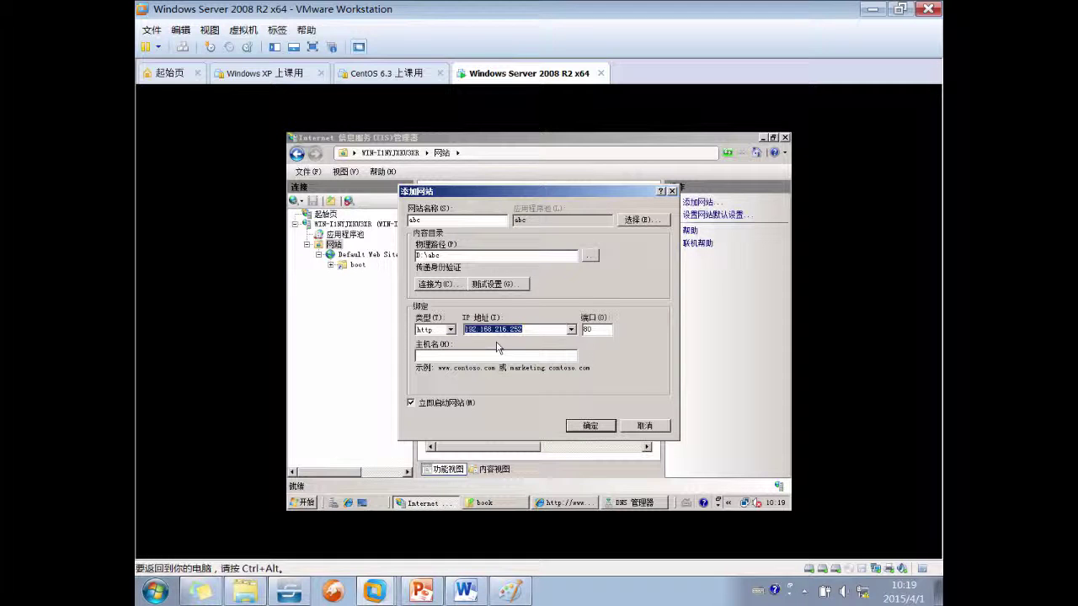
click(494, 357)
text(www.abc.com)
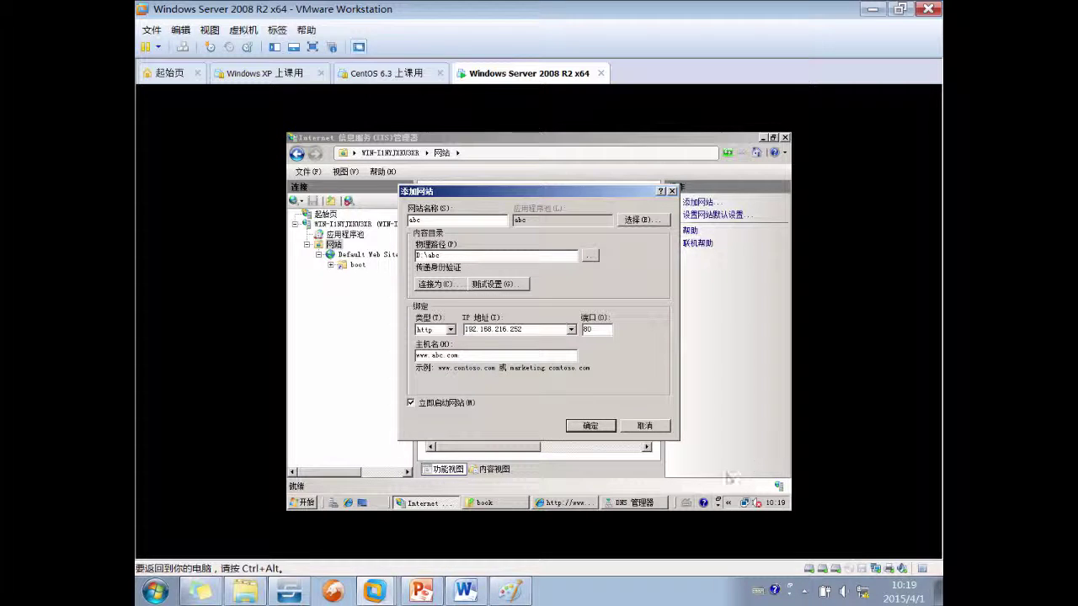
Create the abc website and open the empty D:\abc folder in Explorer
click(593, 427)
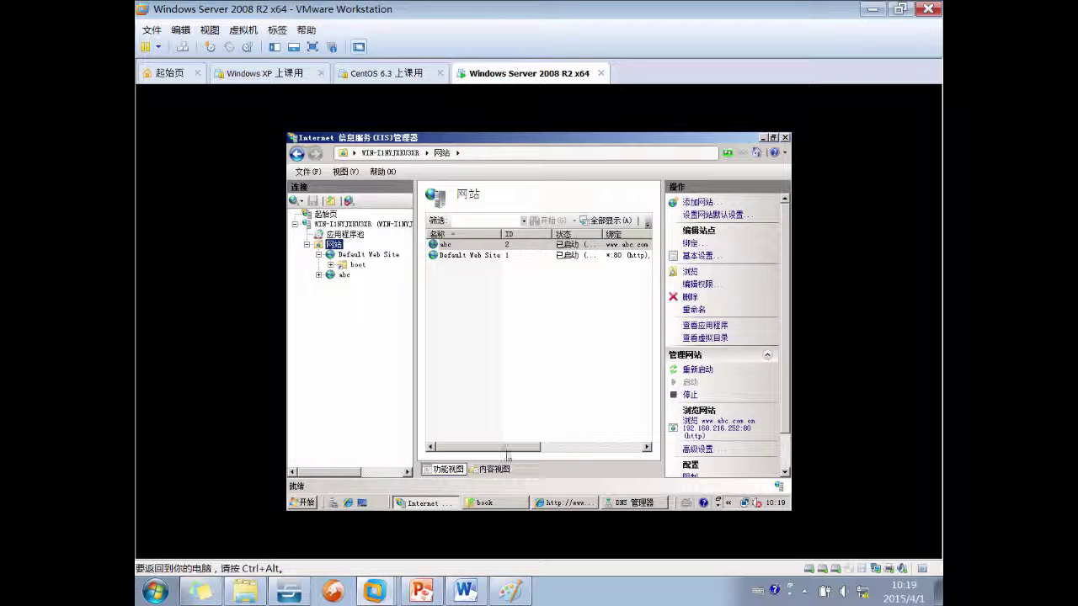
click(486, 503)
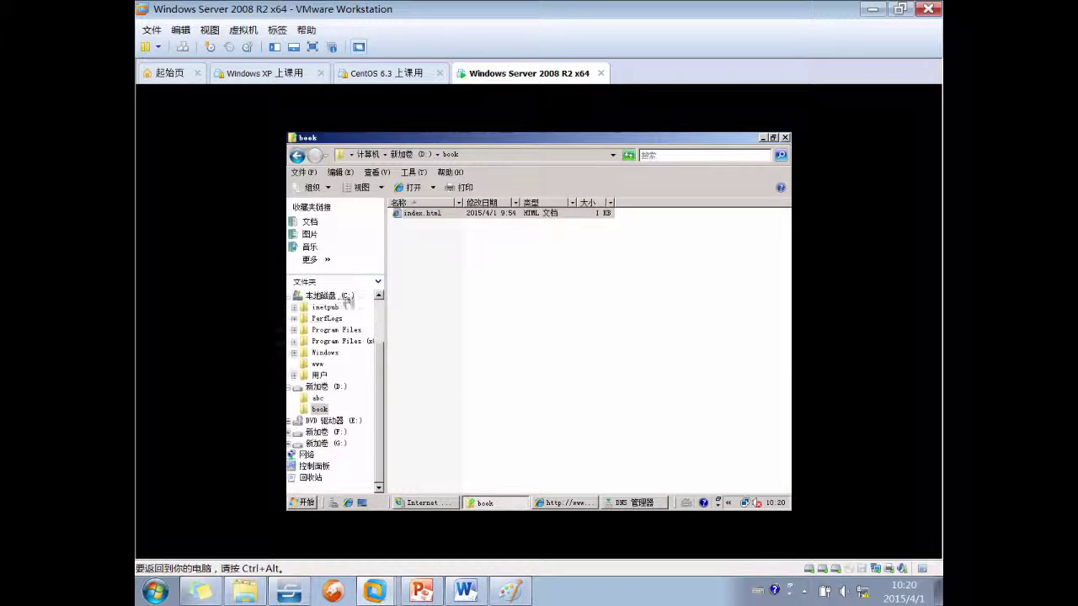
right_click(465, 300)
click(318, 398)
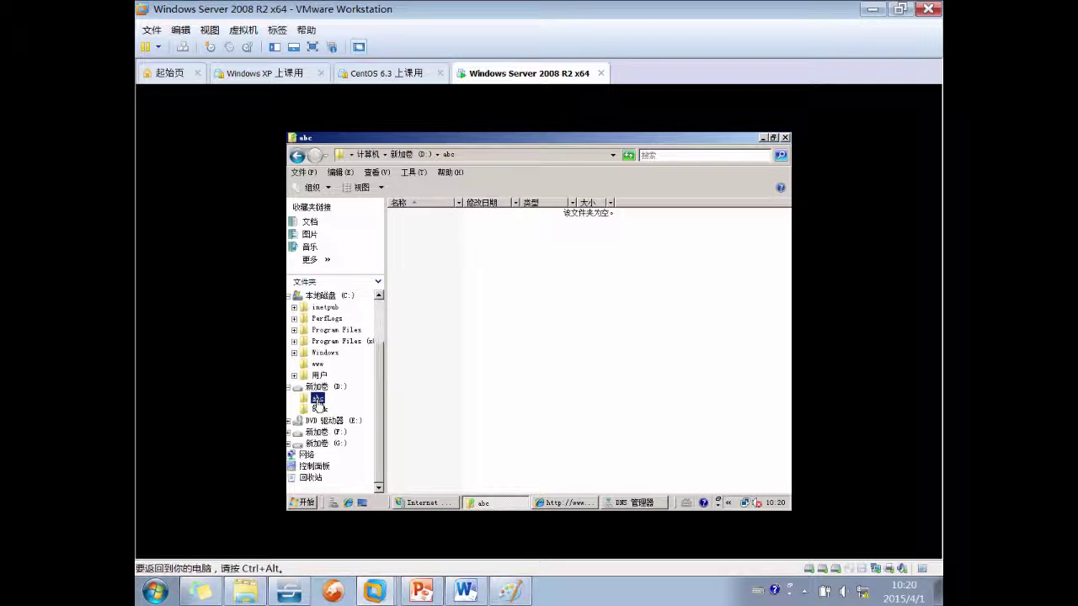
Create a new text document in D:\abc containing 'abc' and save it
right_click(457, 292)
mouse_move(509, 418)
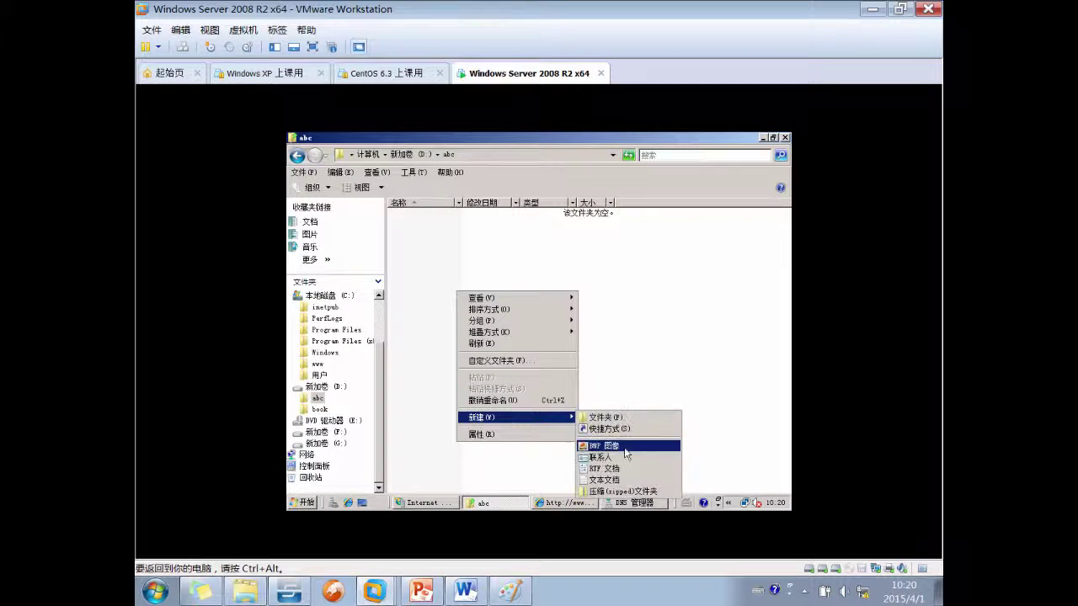
click(613, 480)
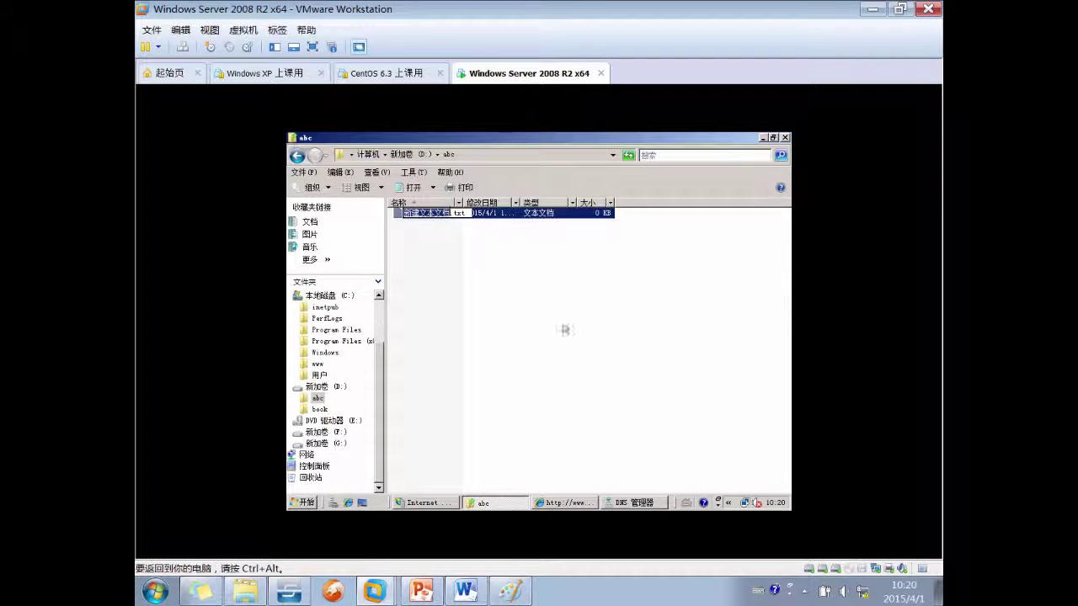
key(Return)
key(Return)
text(abc)
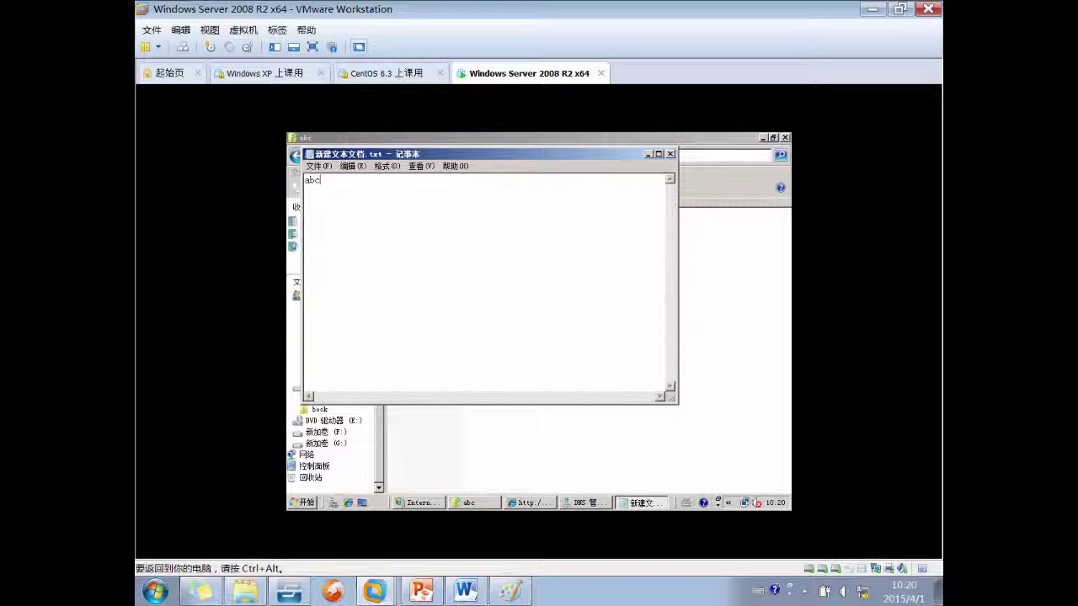
click(671, 153)
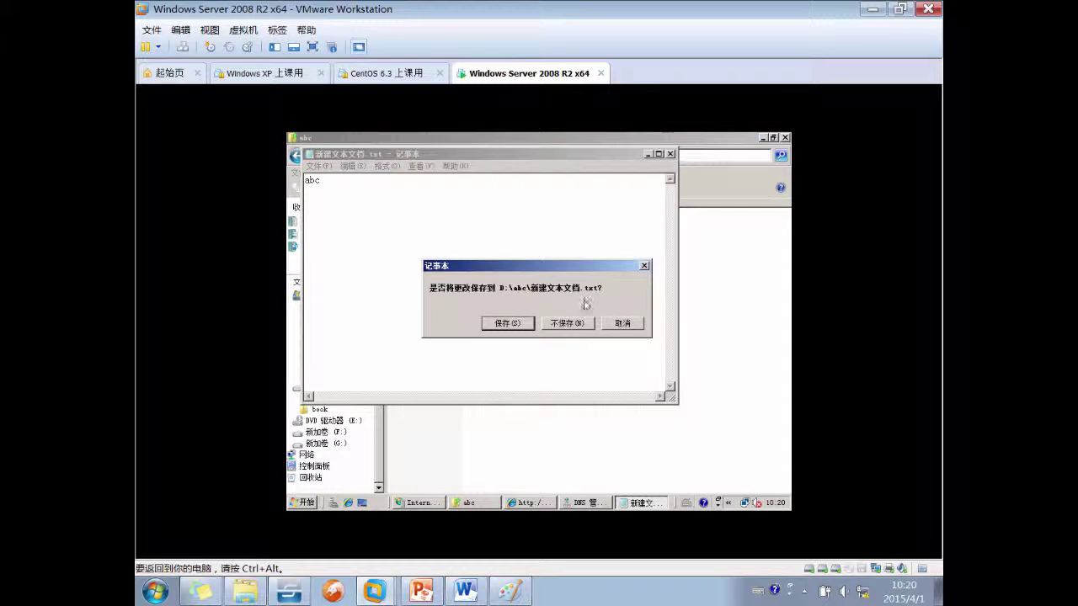
click(570, 321)
Rename the text file to index.html
click(452, 215)
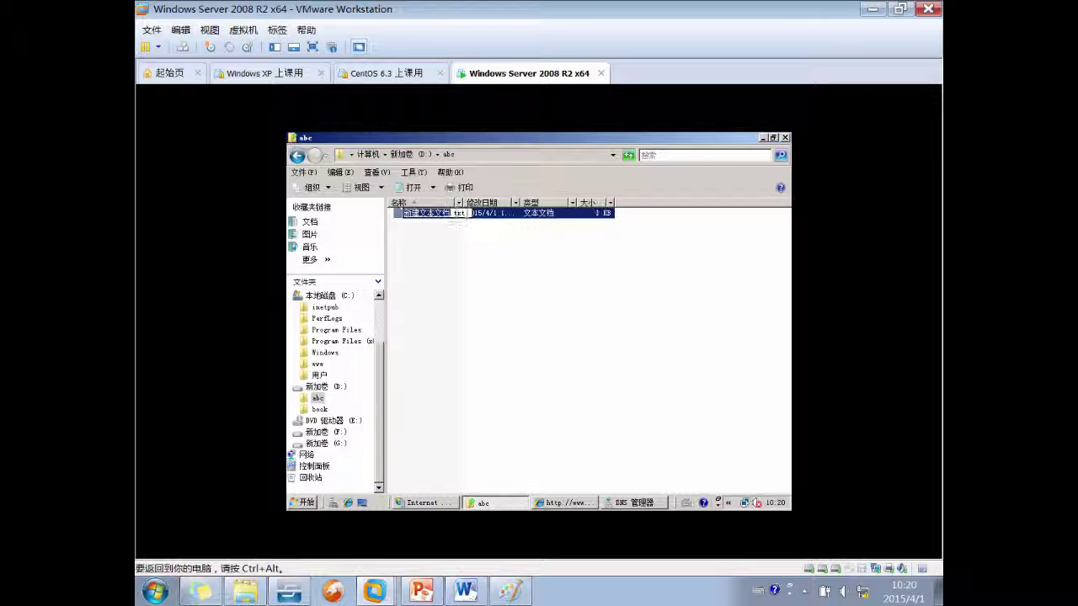
key(ctrl+a)
text(ssl)
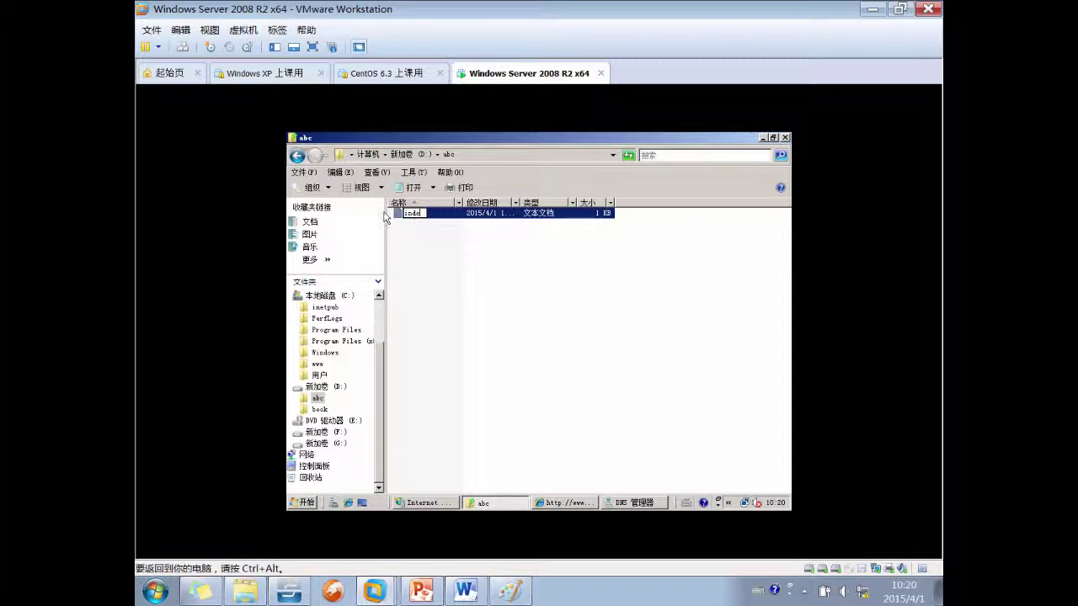
key(Return)
key(Return)
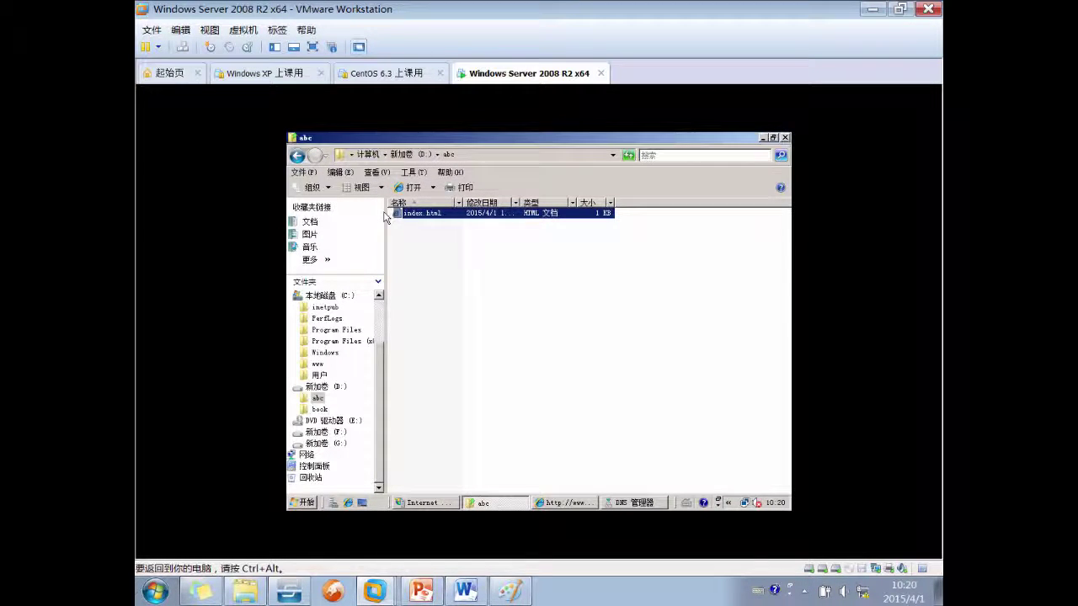
click(566, 502)
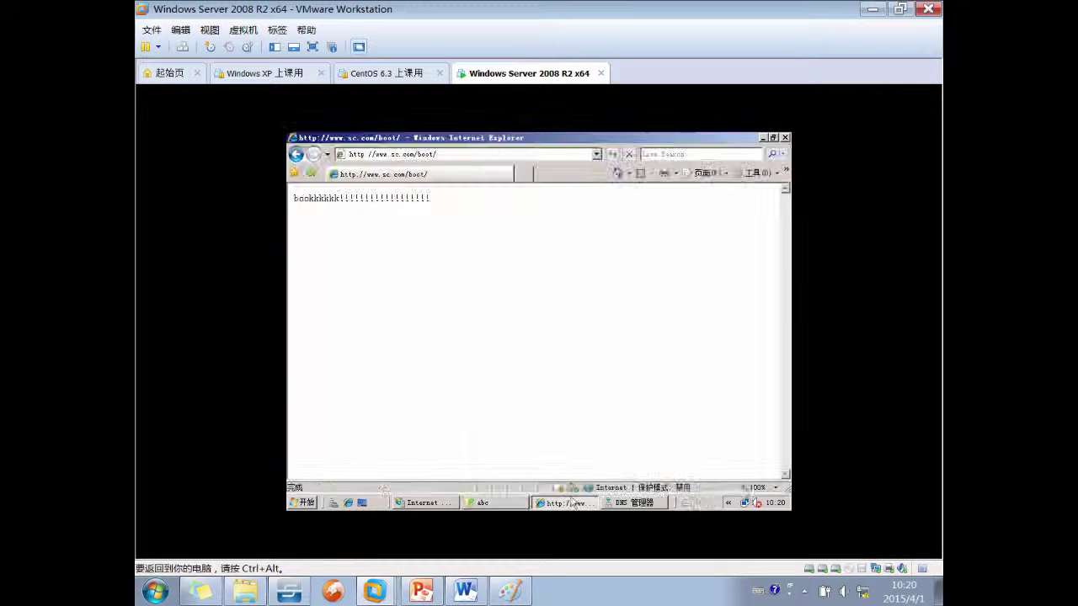
click(479, 156)
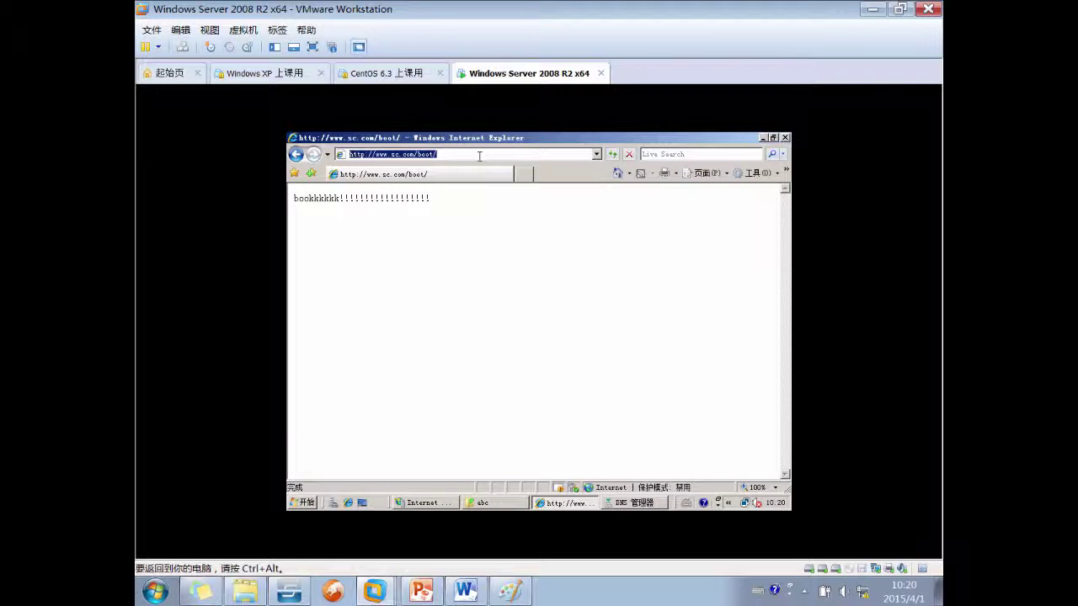
text(www.sc.c)
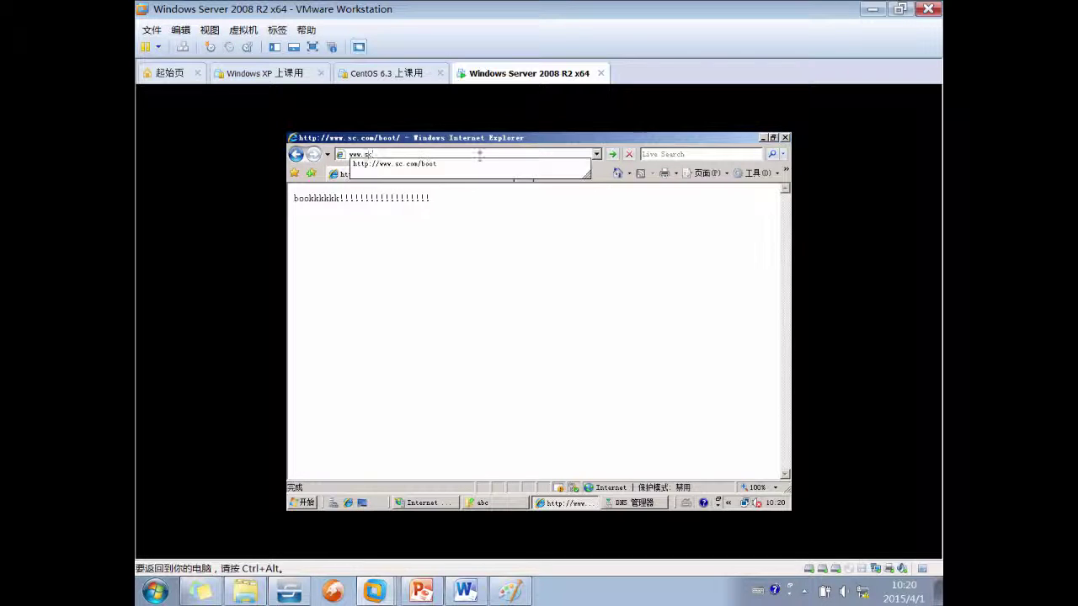
text(om)
key(Return)
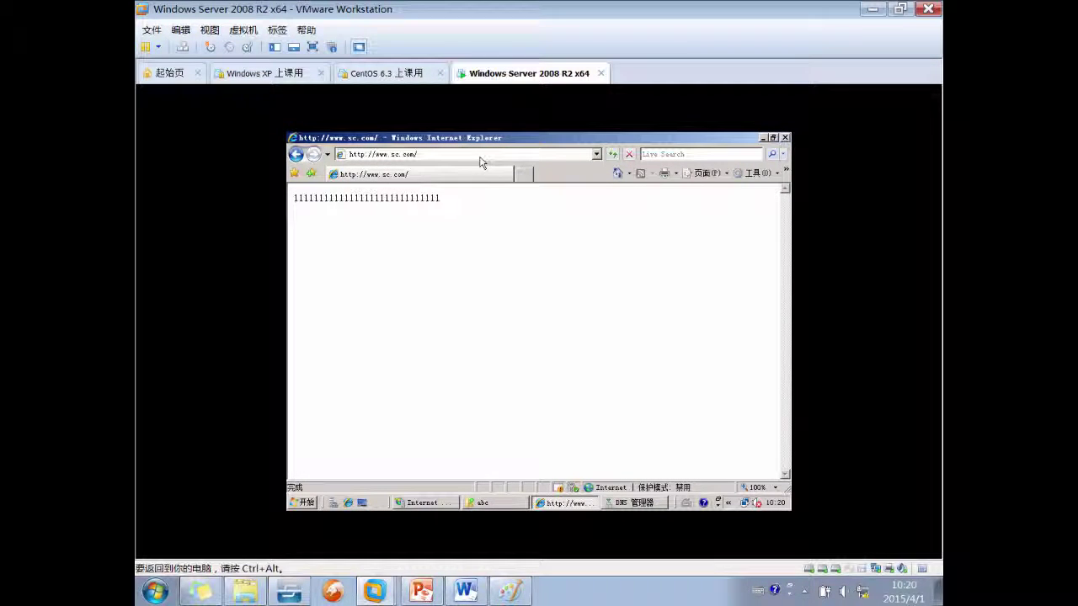
click(480, 157)
text(w)
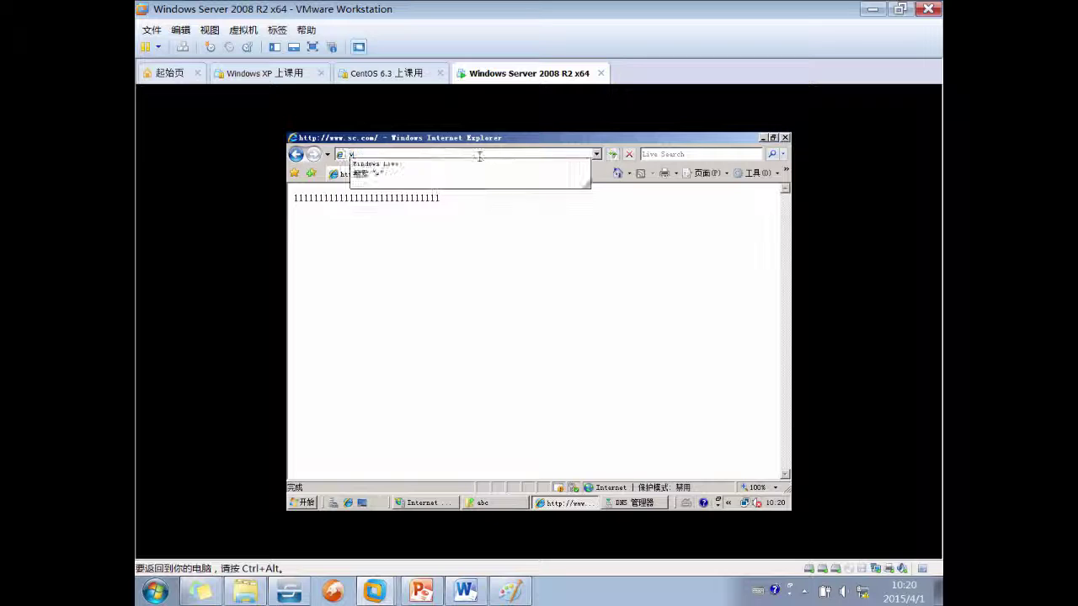
text(ww.abc)
key(BackSpace)
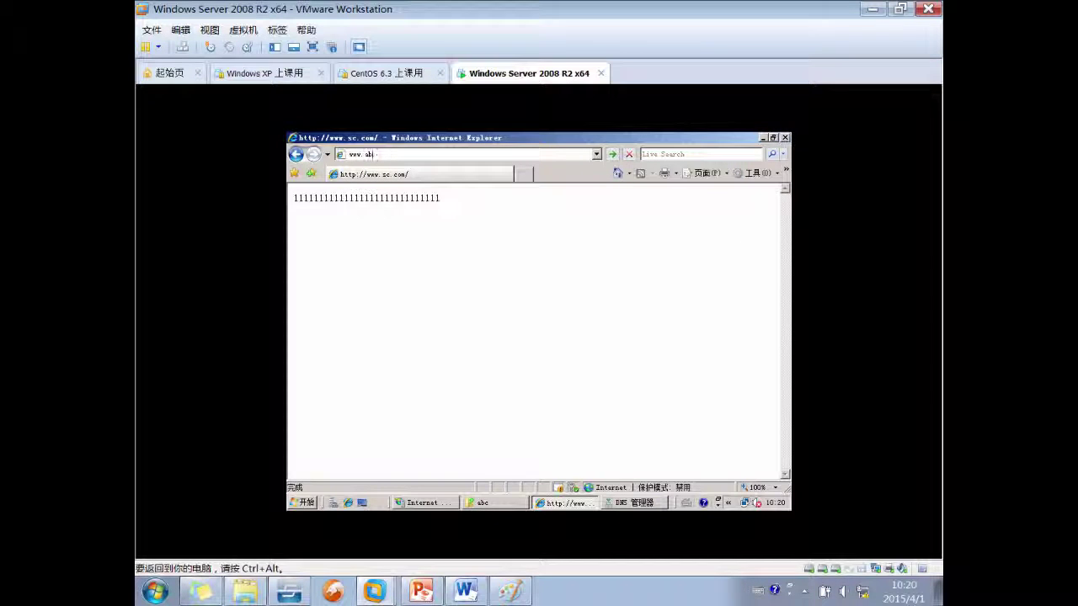
text(c.com)
key(Return)
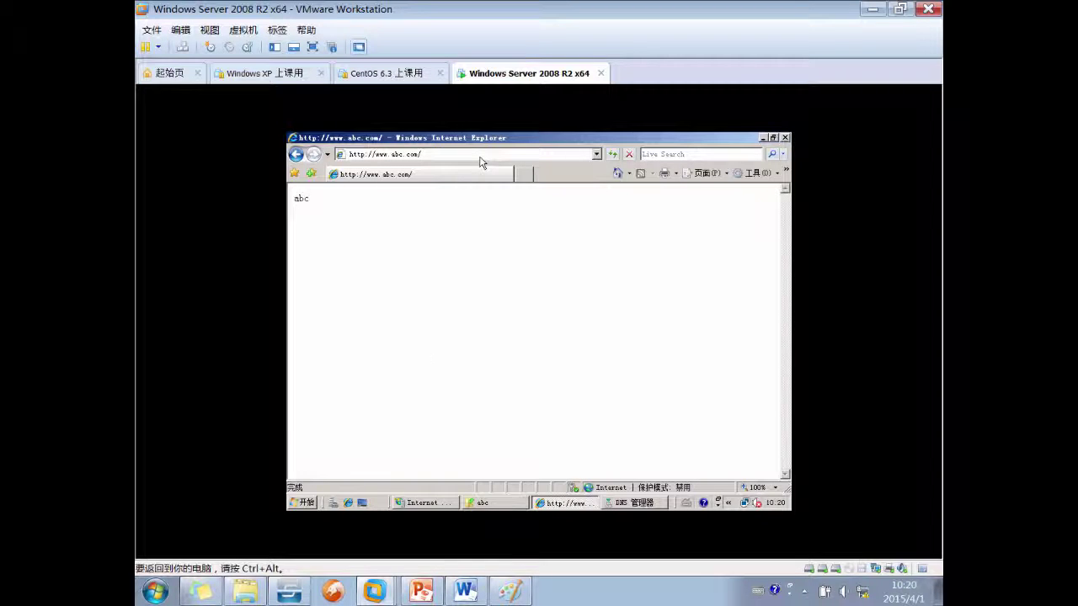
click(482, 503)
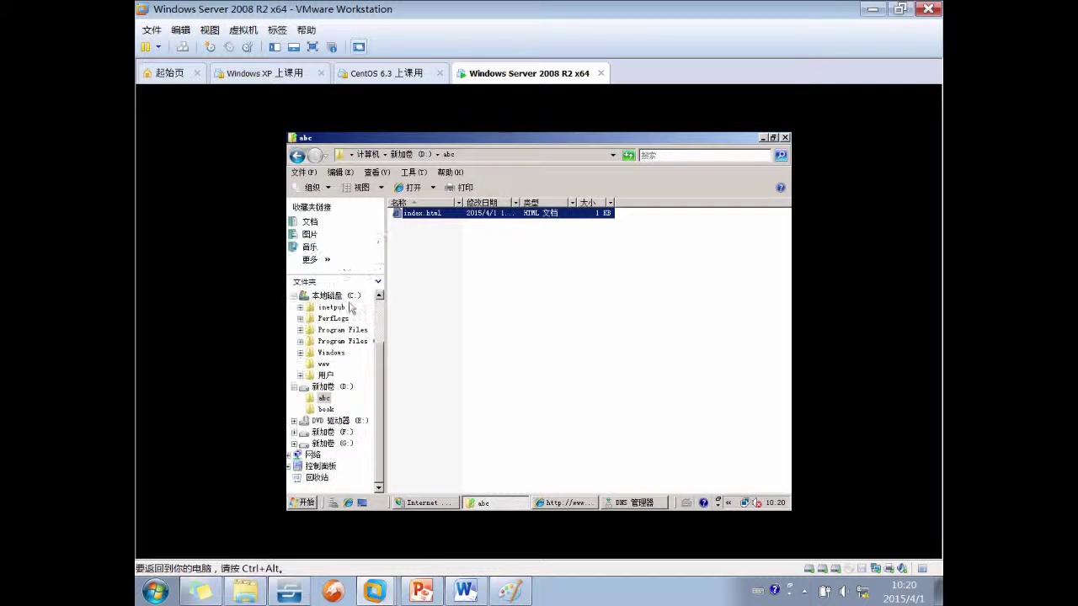
Browse the C: drive's www folder, then drive D: and select the abc folder
click(345, 295)
click(419, 268)
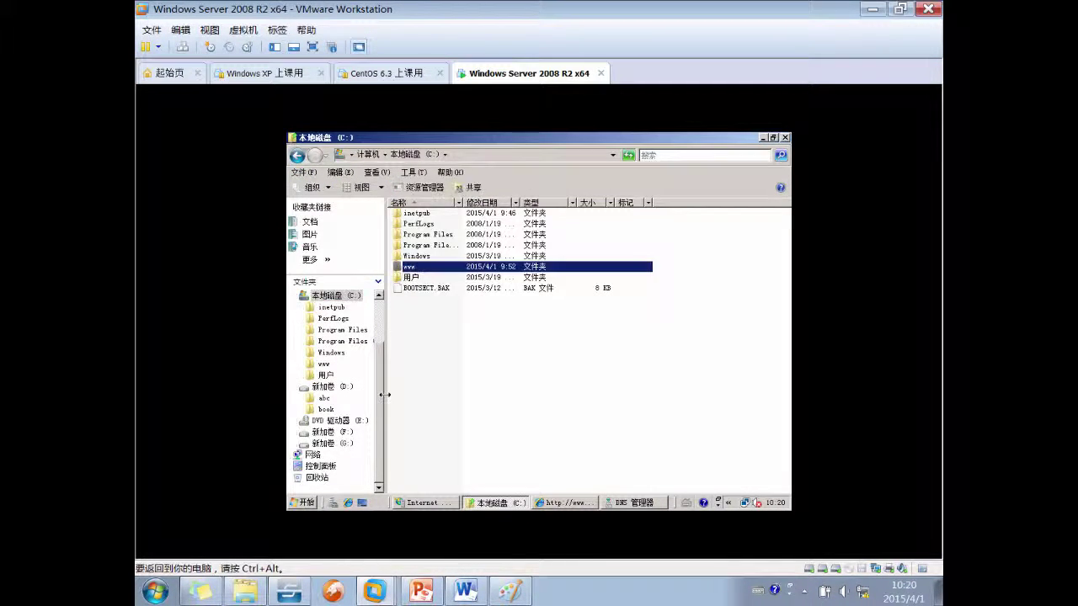
click(337, 388)
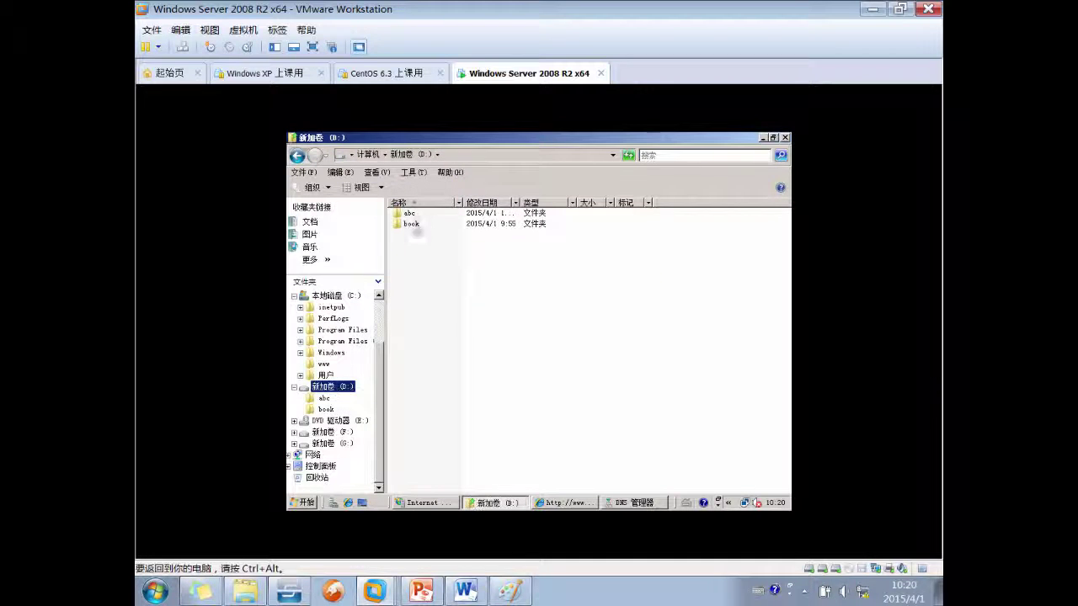
click(412, 215)
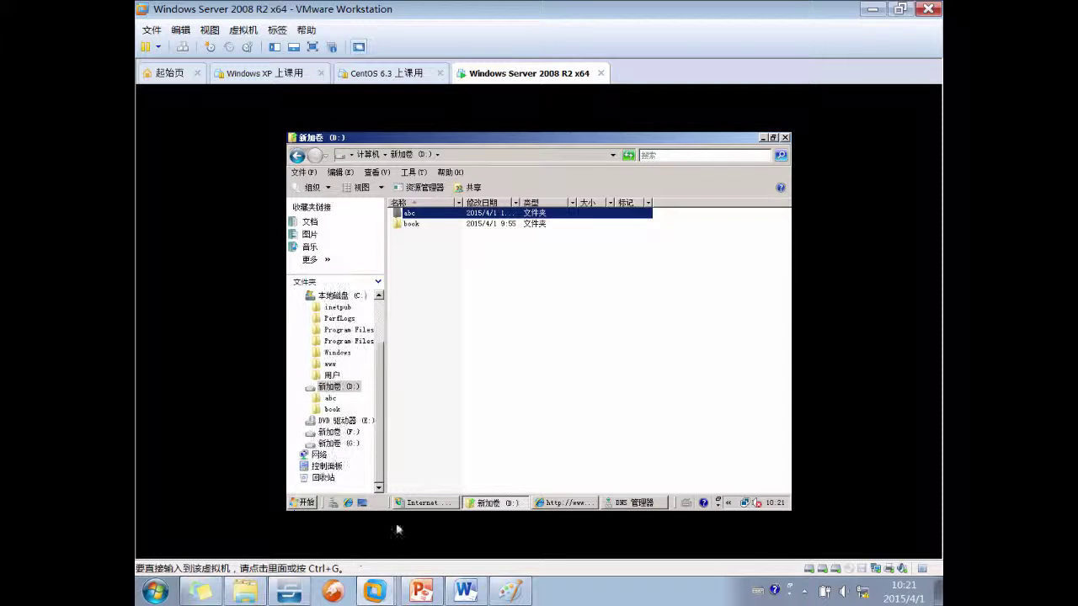
Begin another Add Website form with IP 192.168.216.252, then switch to the Word notes
click(423, 502)
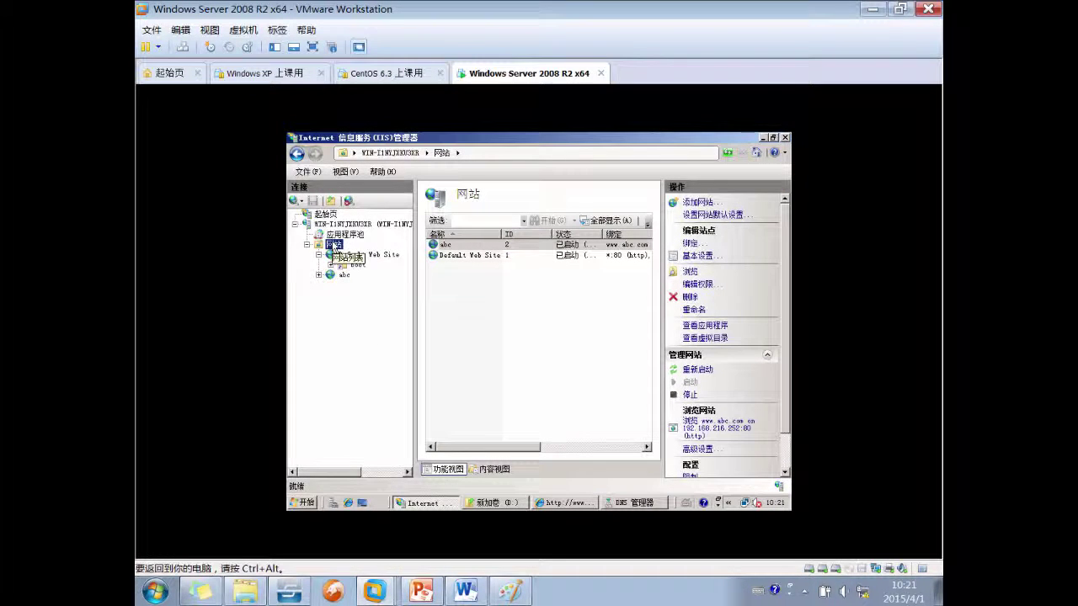
right_click(335, 243)
click(379, 251)
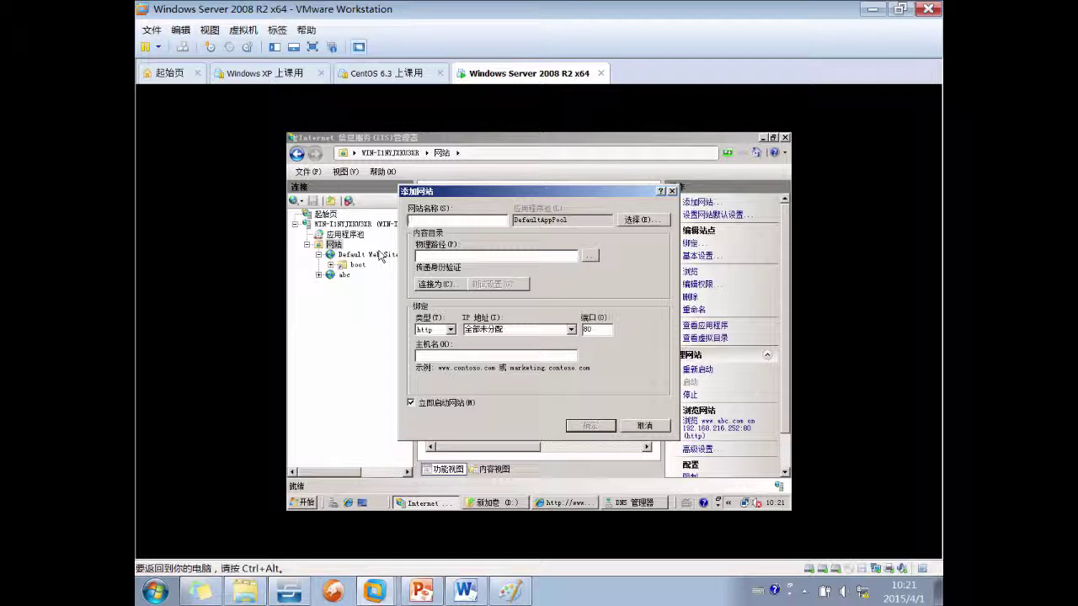
key(ctrl+alt)
click(571, 329)
click(576, 347)
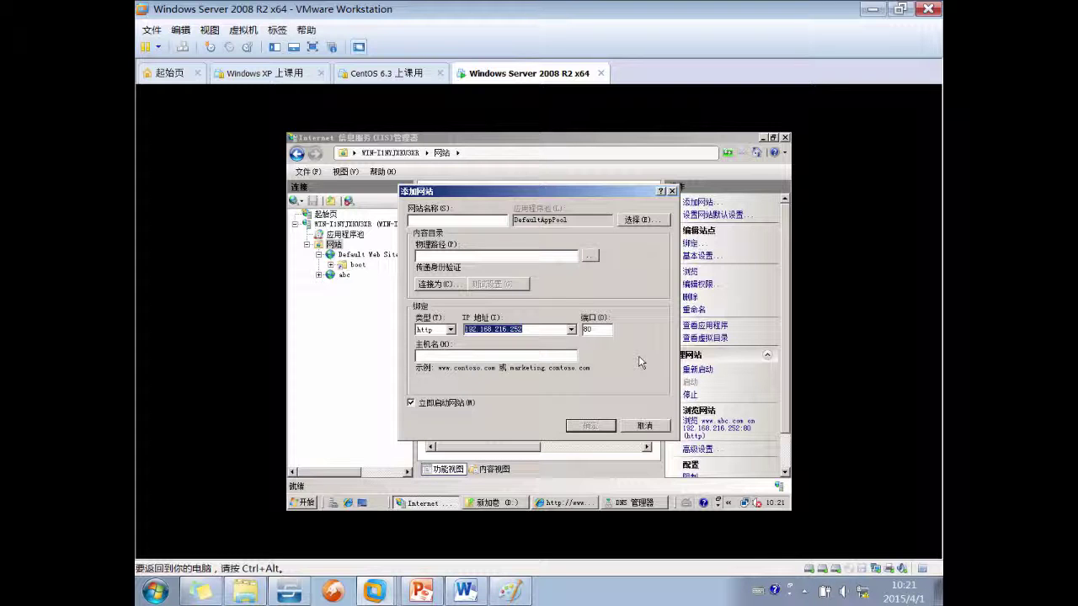
click(463, 592)
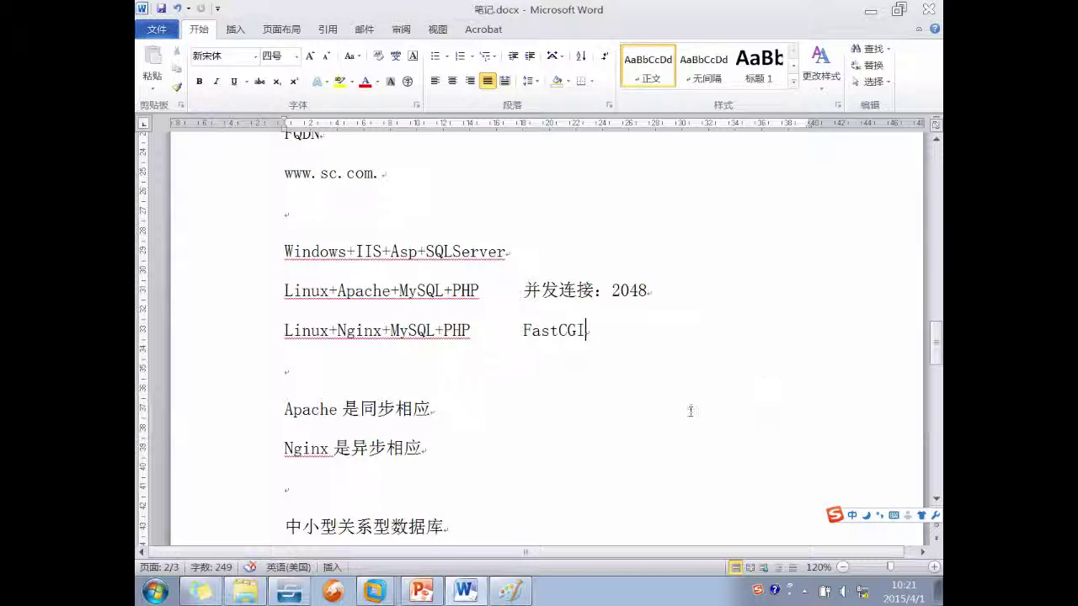
drag(587, 330, 145, 251)
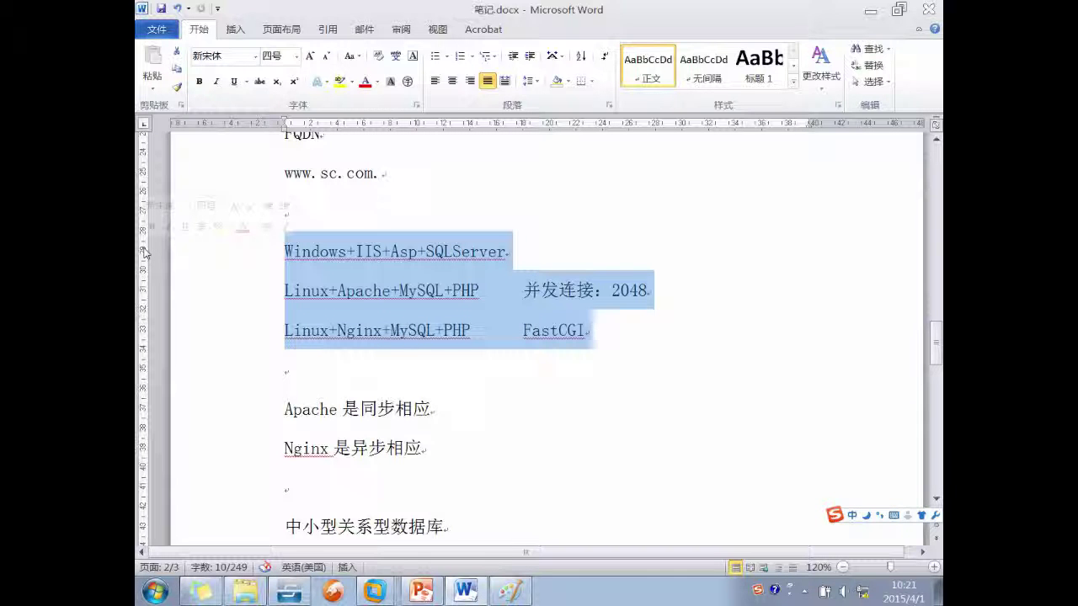
scroll(340, 373, down, 5)
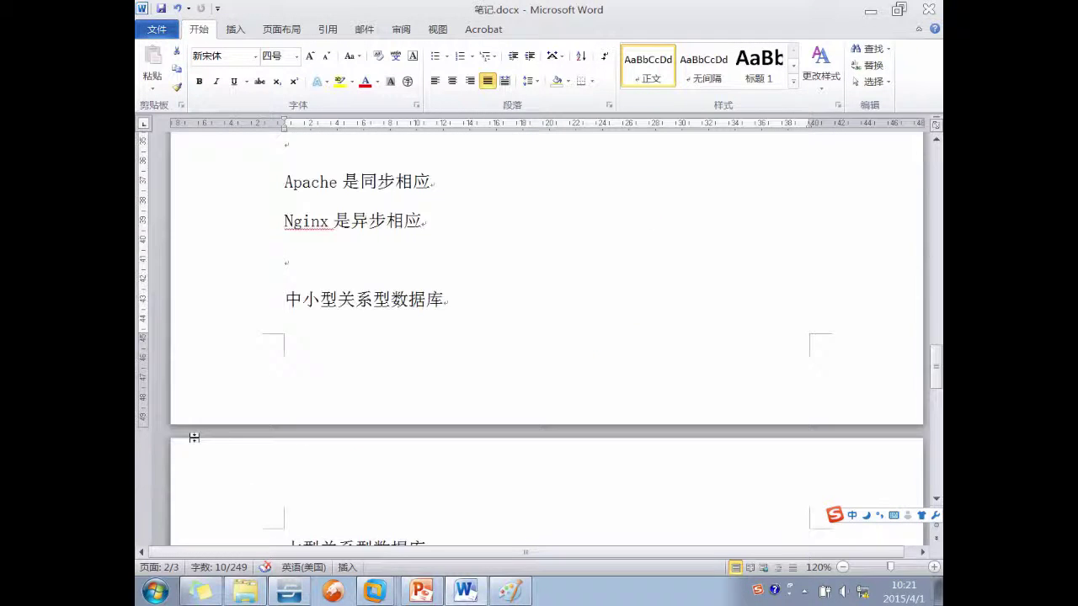
scroll(341, 373, up, 3)
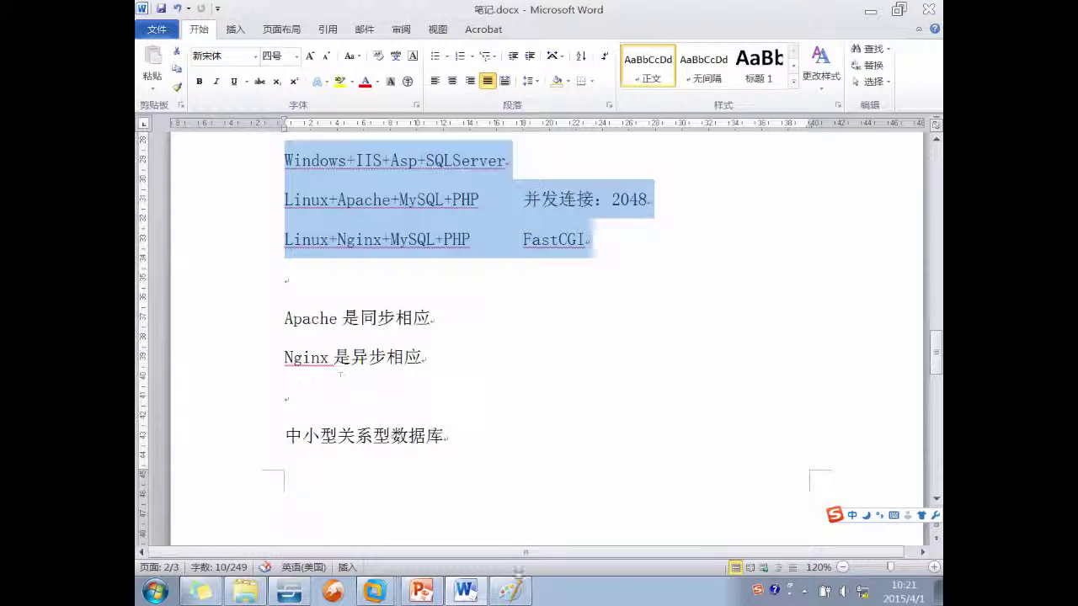
scroll(339, 357, down, 1)
scroll(341, 356, down, 3)
Type 虚拟目录的作用 on a blank line and 虚拟主机的概念 on a lower line
click(345, 395)
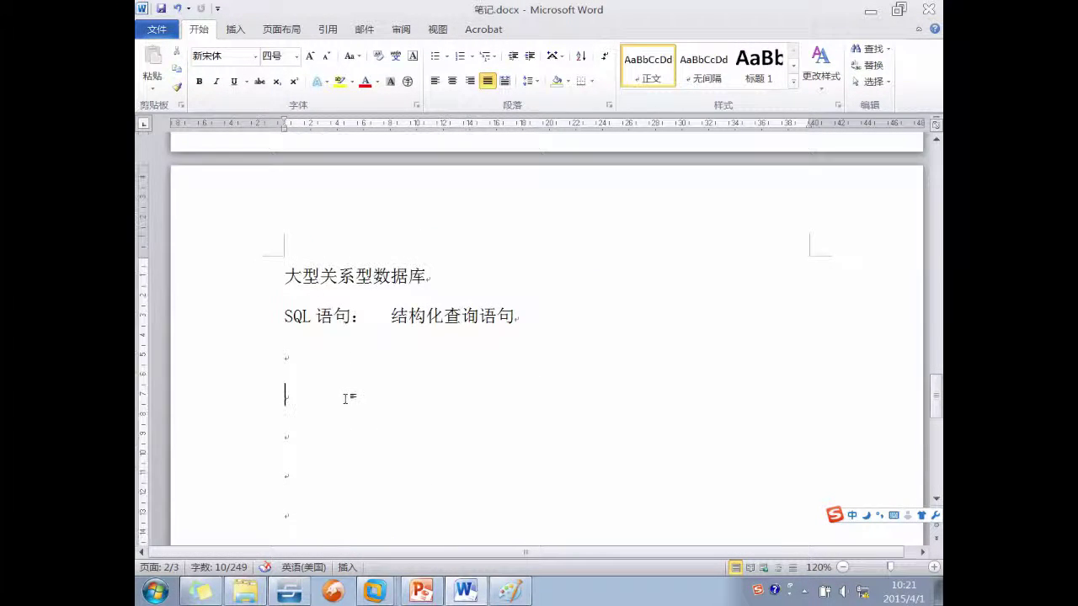
text(xuni)
key(space)
text(mulude)
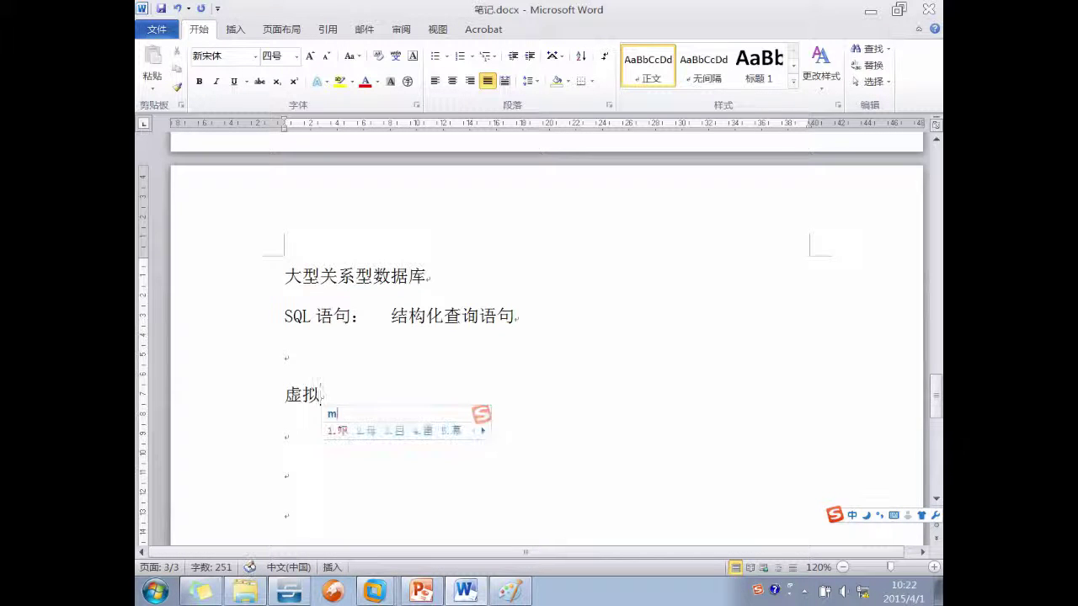
key(space)
text(zy)
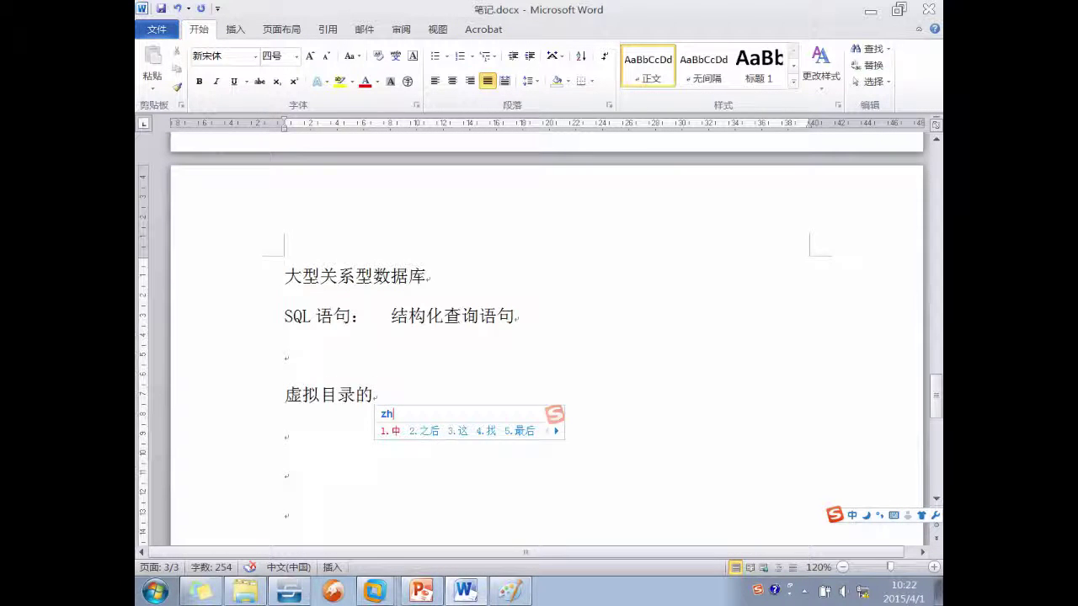
key(BackSpace)
text(yuo)
key(BackSpace)
key(BackSpace)
key(BackSpace)
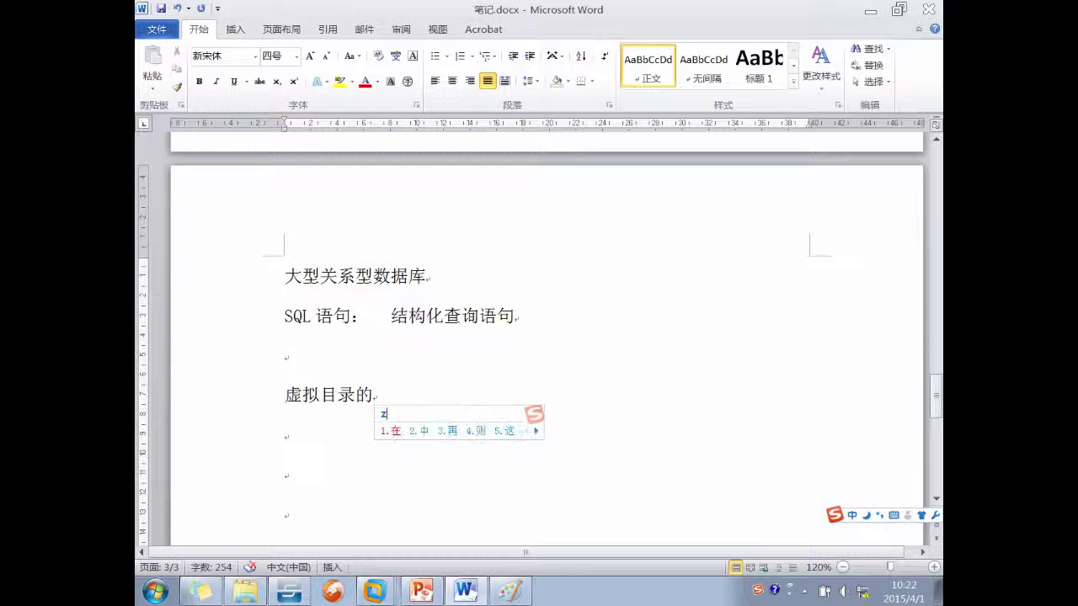
text(uoyong)
key(space)
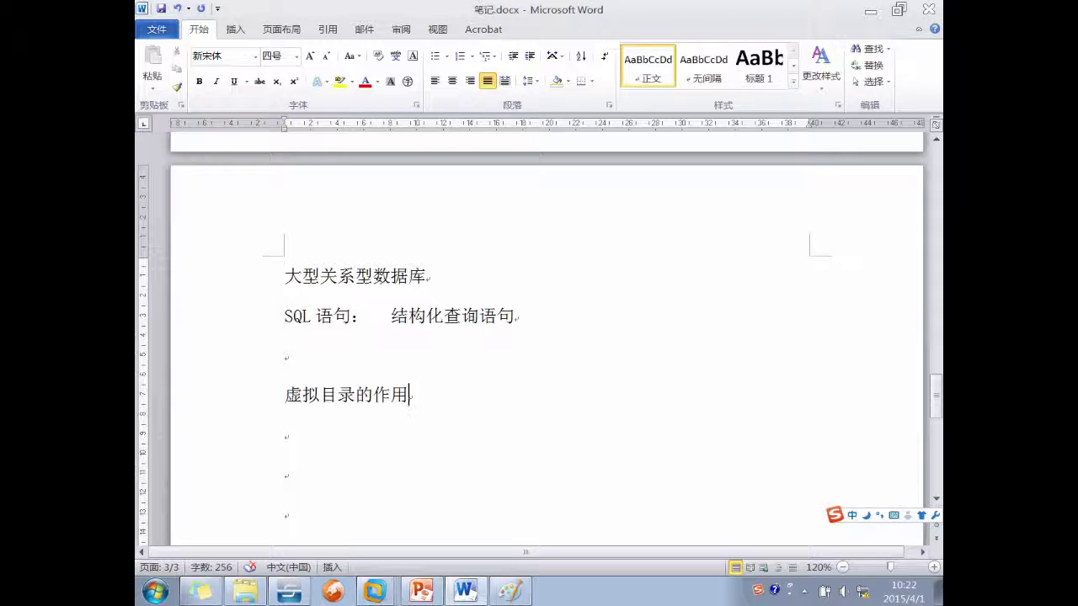
click(286, 514)
text(xuni zhuji de )
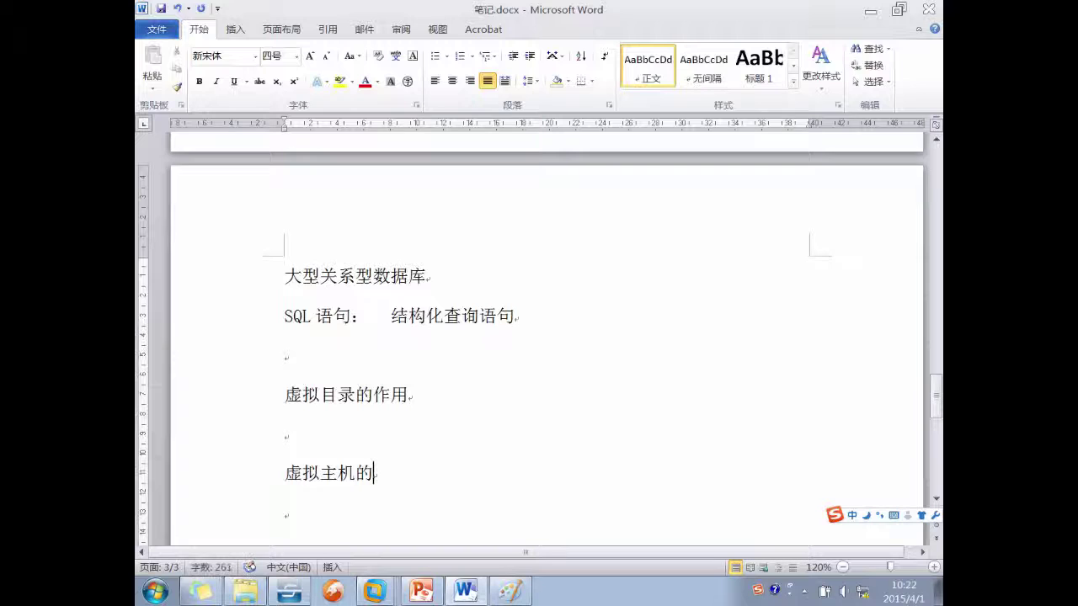
text(gainian)
click(245, 591)
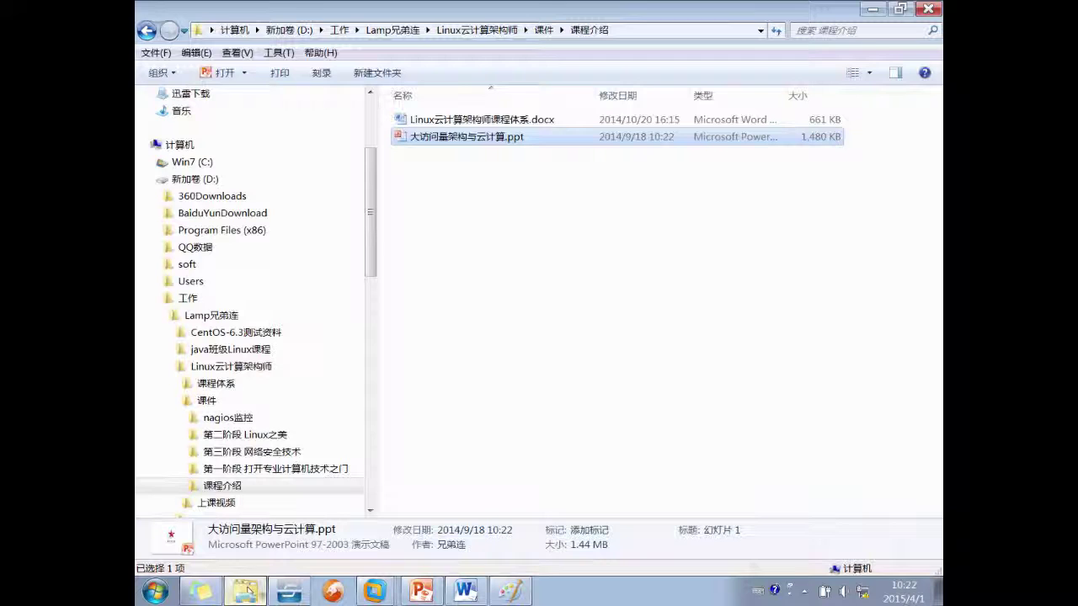
click(303, 469)
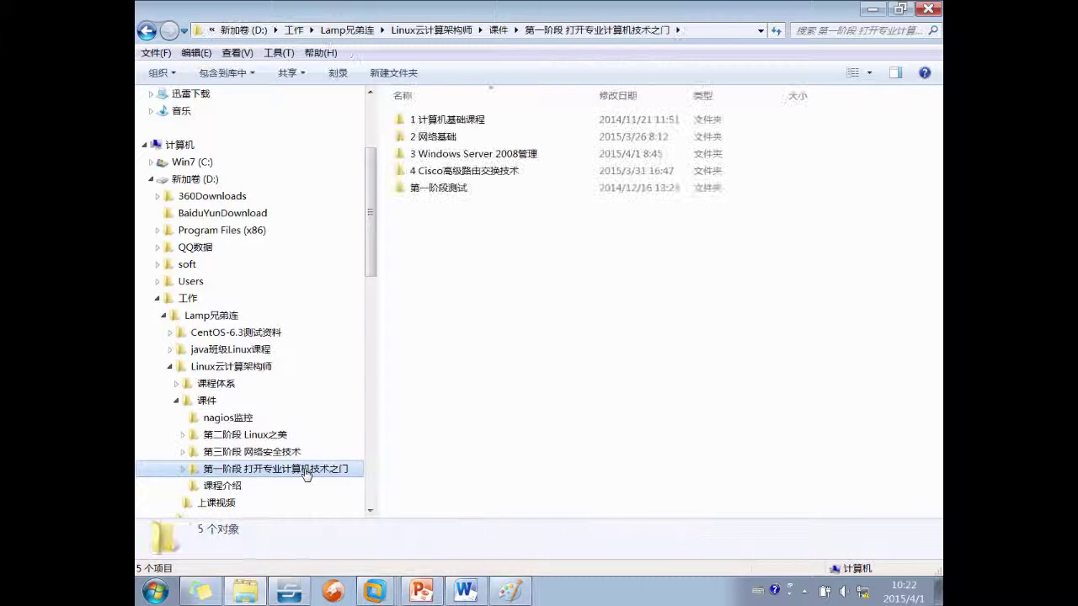
double_click(472, 154)
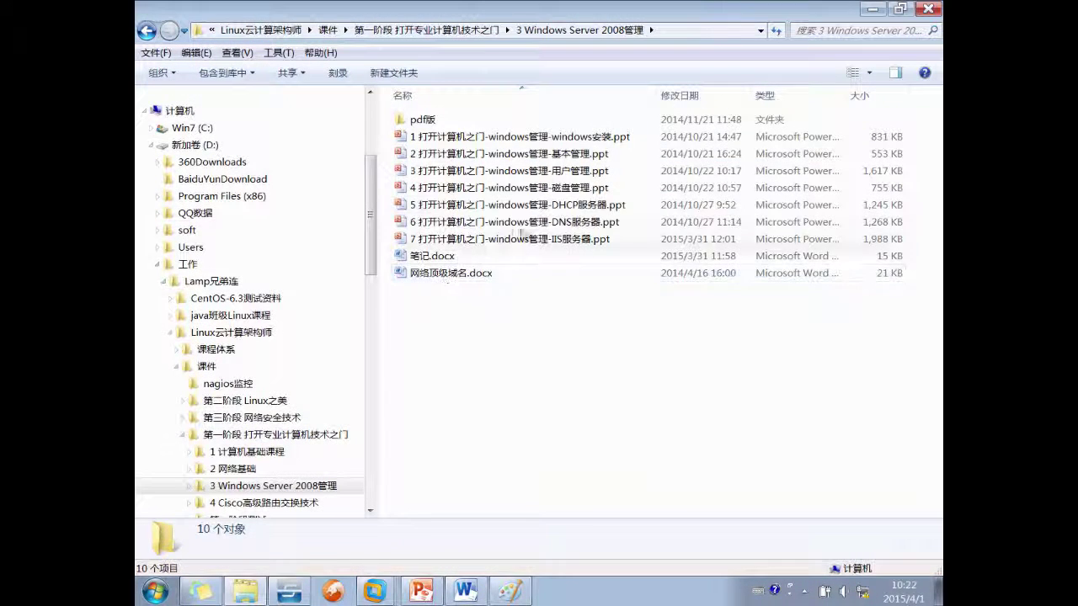
click(576, 209)
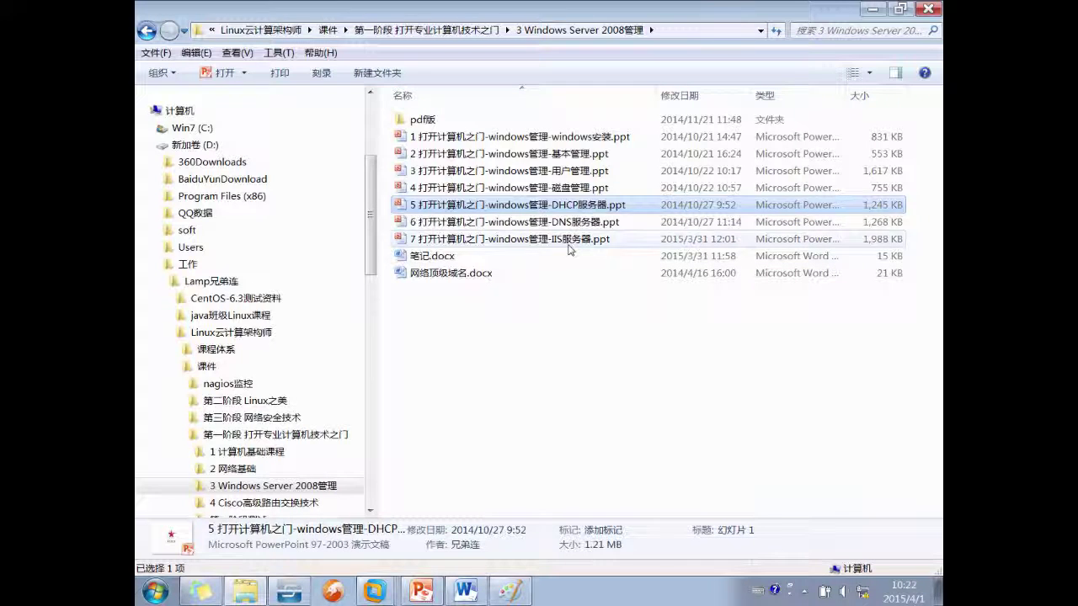
click(568, 242)
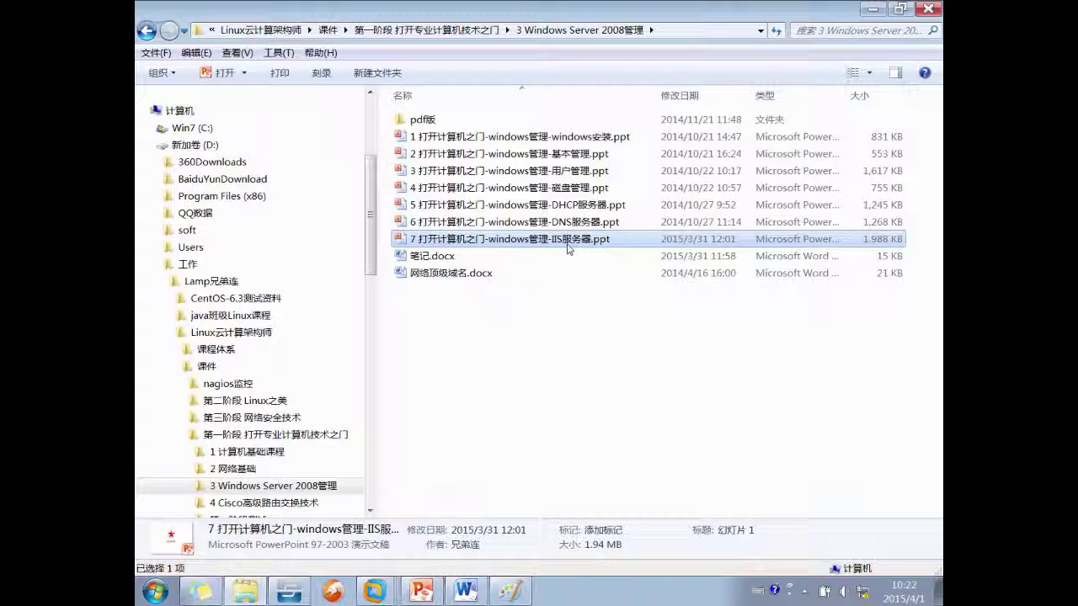
click(304, 437)
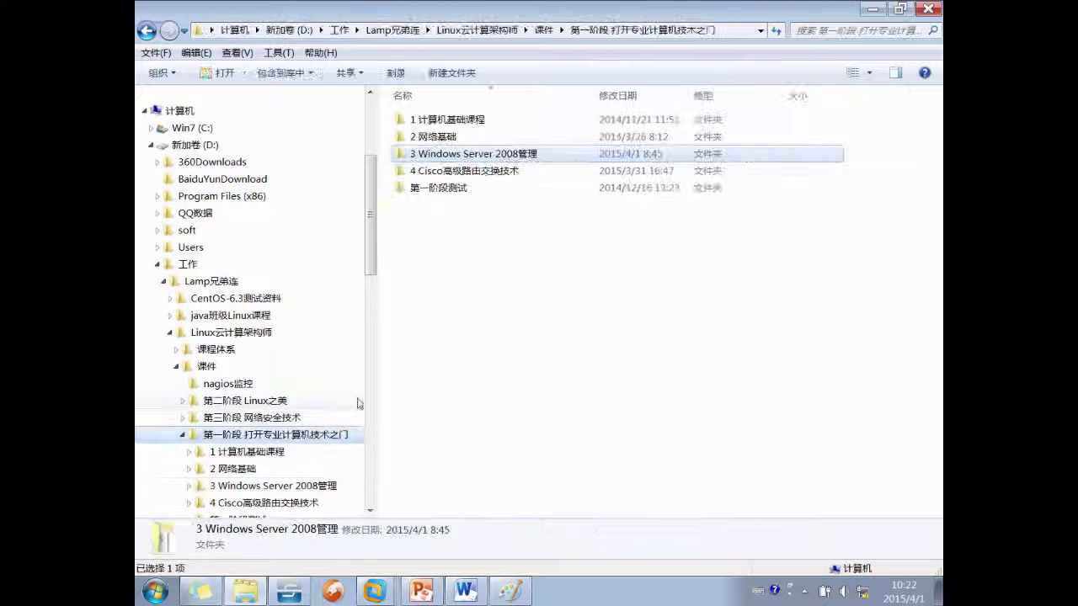
double_click(490, 172)
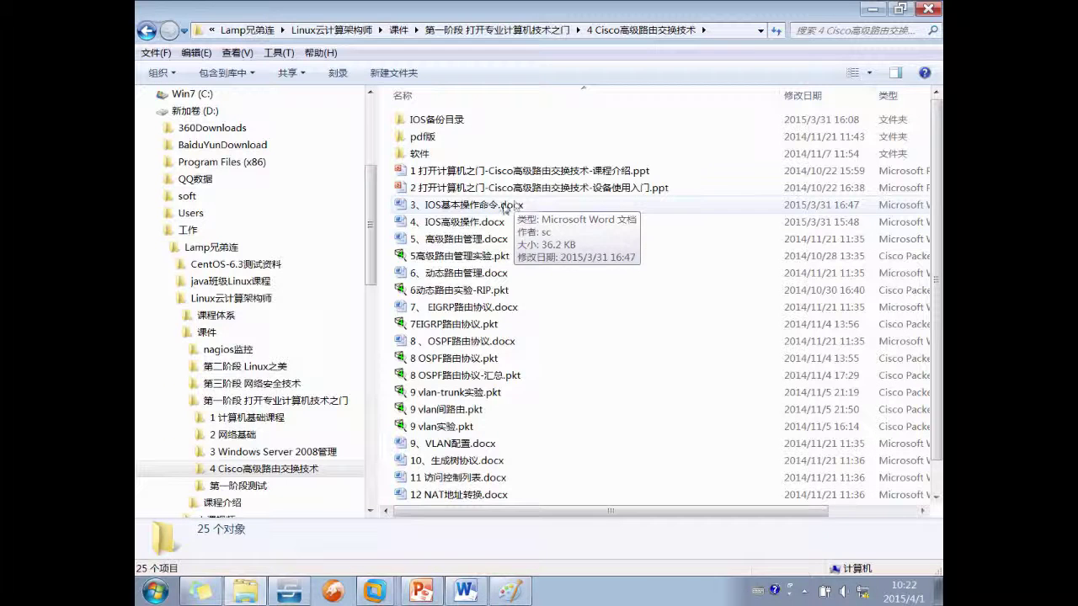
click(466, 592)
scroll(429, 361, down, 5)
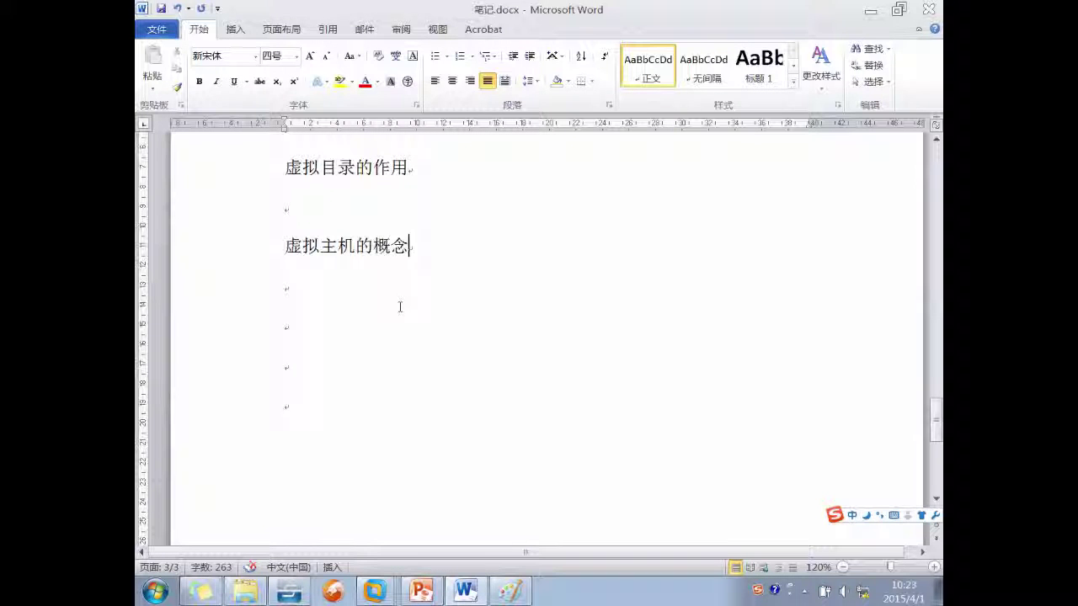
Add a CCNA line below 虚拟主机的概念 in the Word notes and start an RHCA entry beside it
click(400, 307)
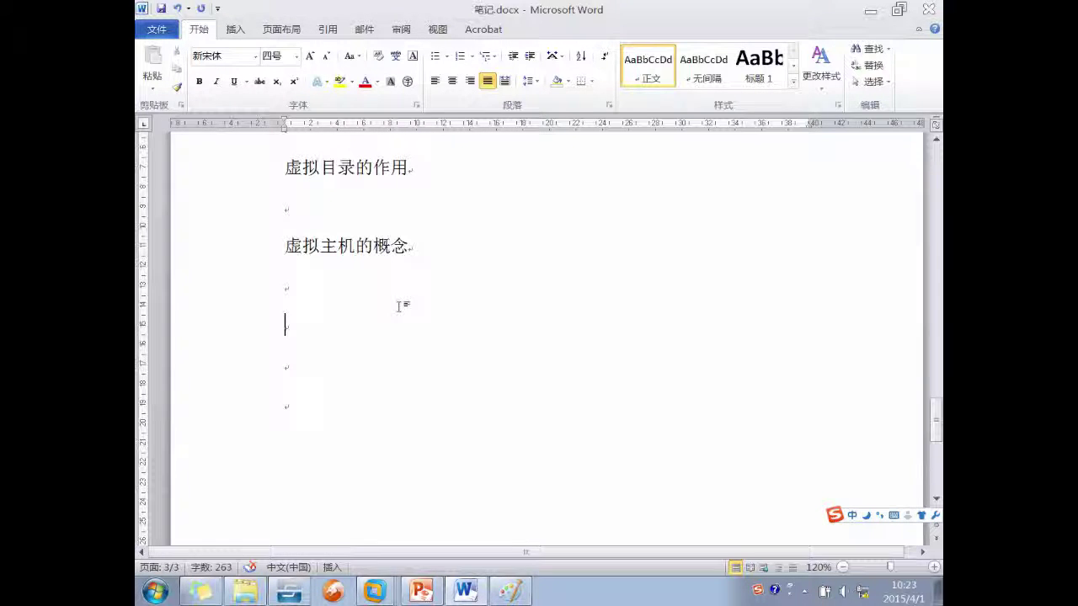
text(CCNA)
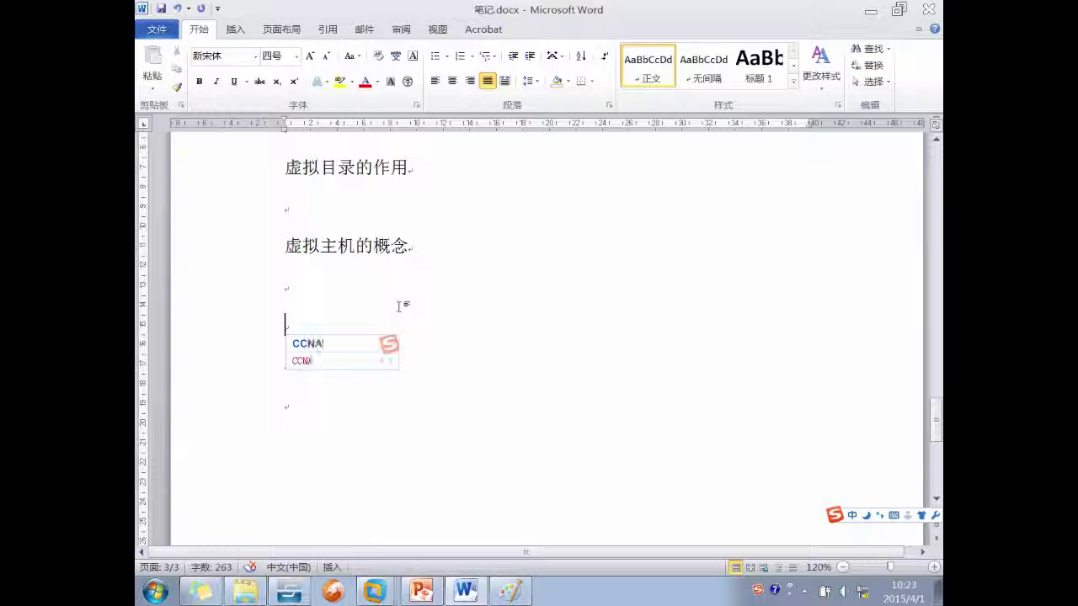
key(space)
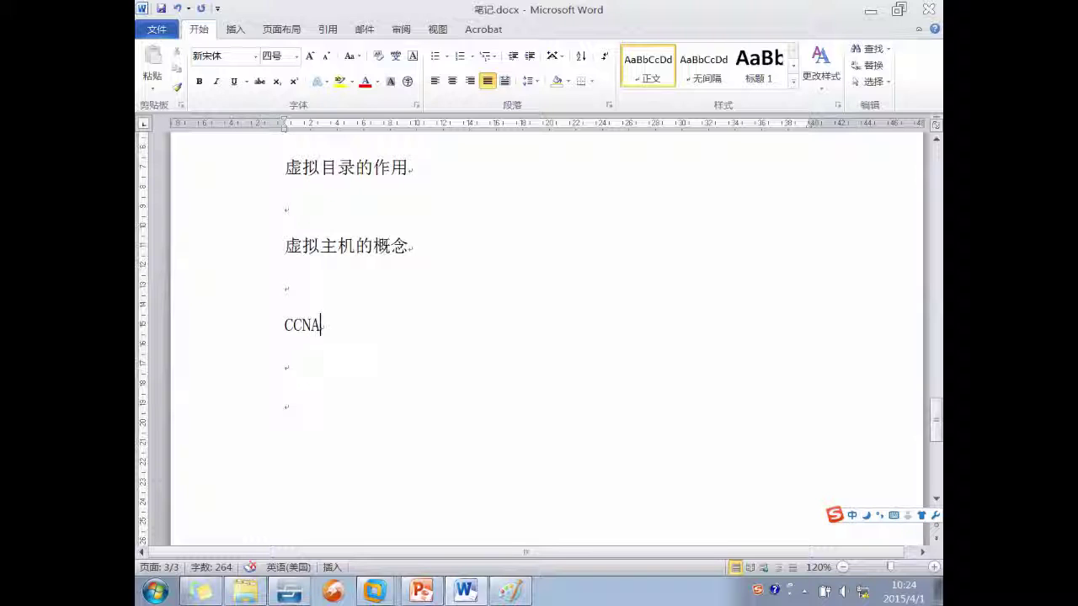
double_click(364, 325)
text(h)
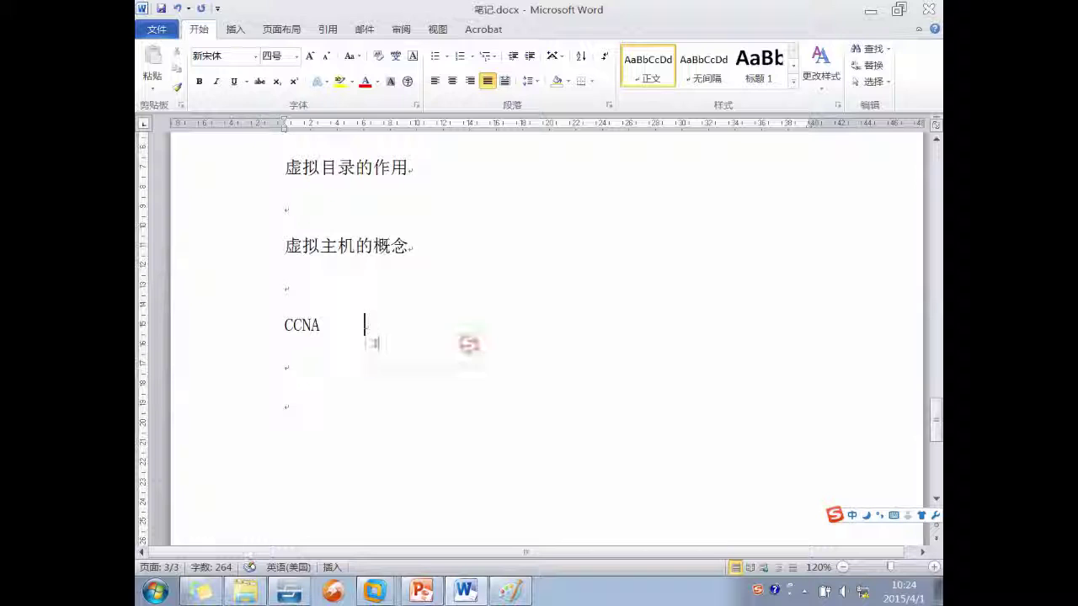
text(HCA)
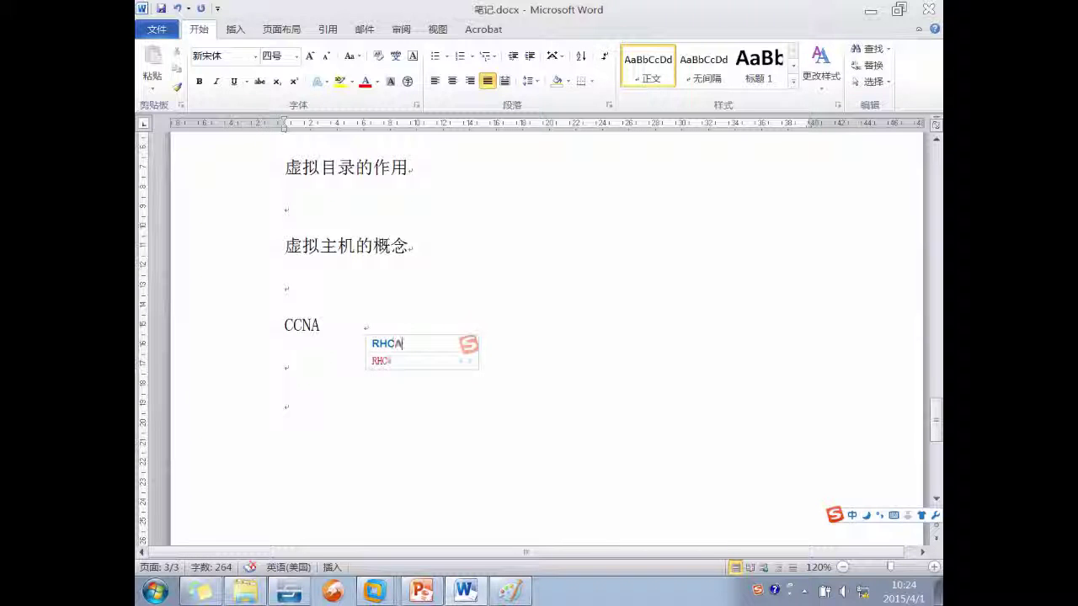